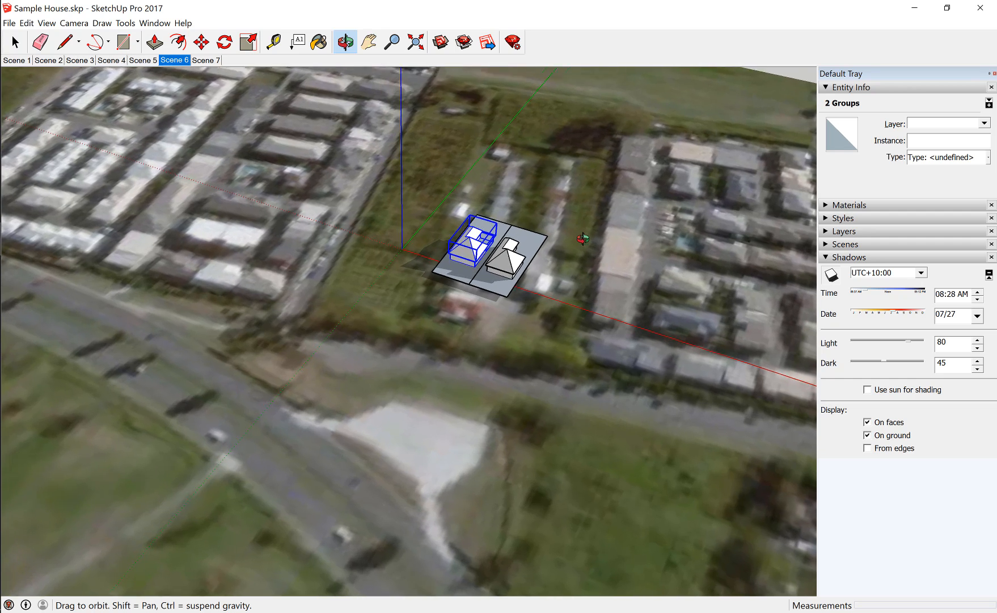
- Hide the Location Snapshot layer and clear the selection of the two groups
key(space)
scroll(624, 231, up, 3)
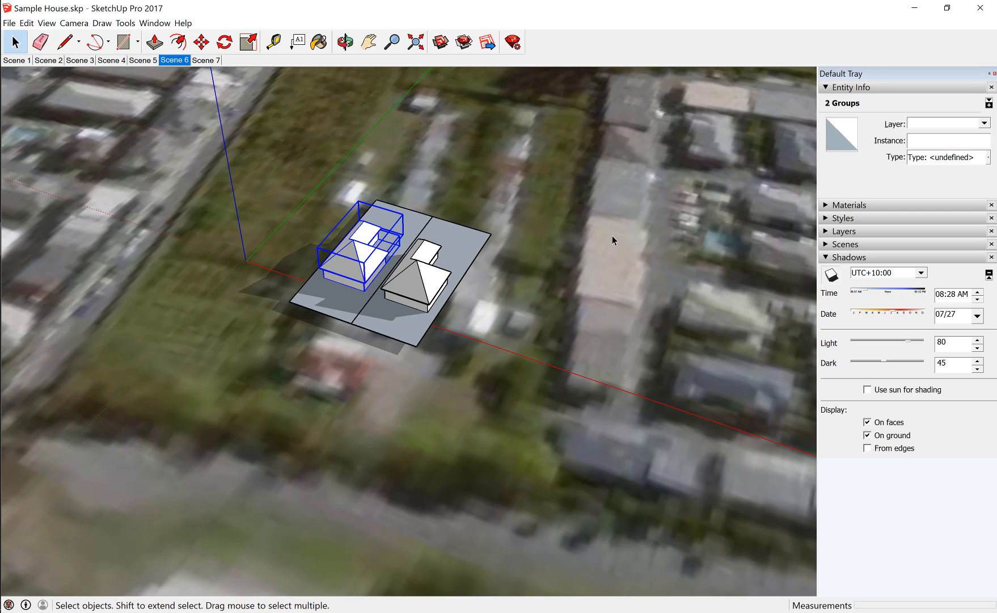
click(827, 232)
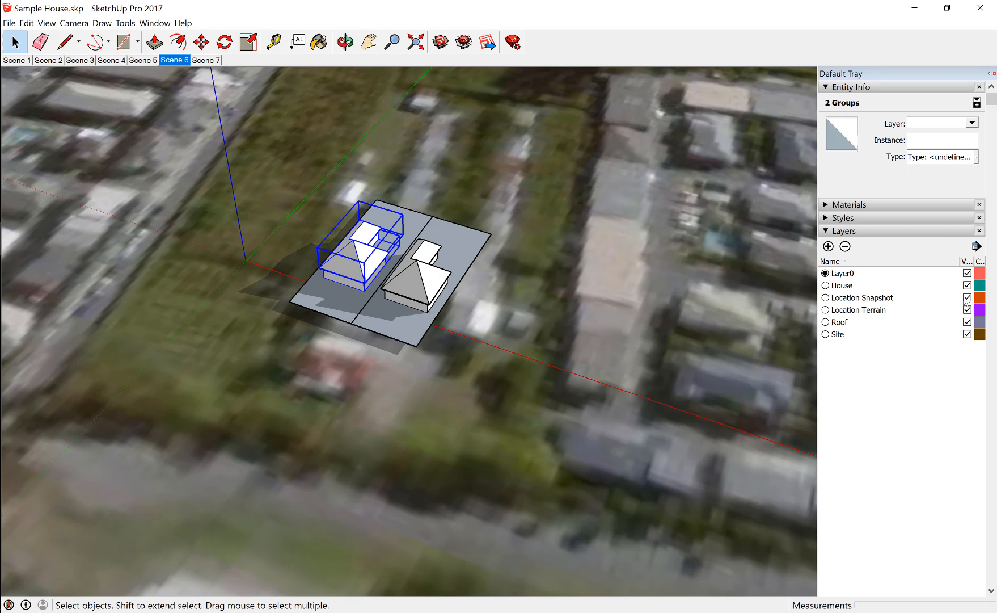
click(967, 297)
middle_drag(398, 250, 410, 183)
scroll(396, 278, up, 6)
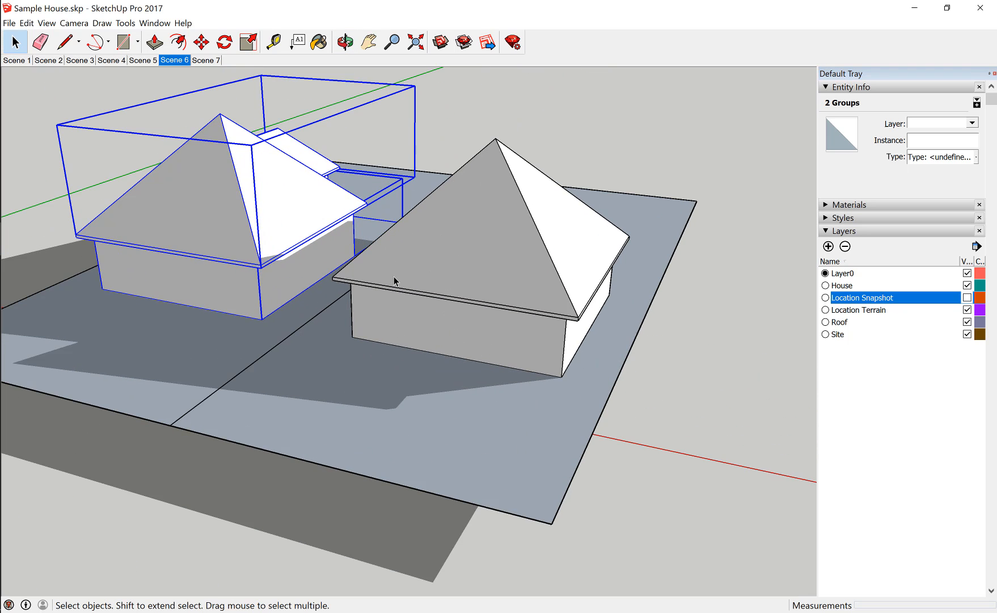
click(556, 142)
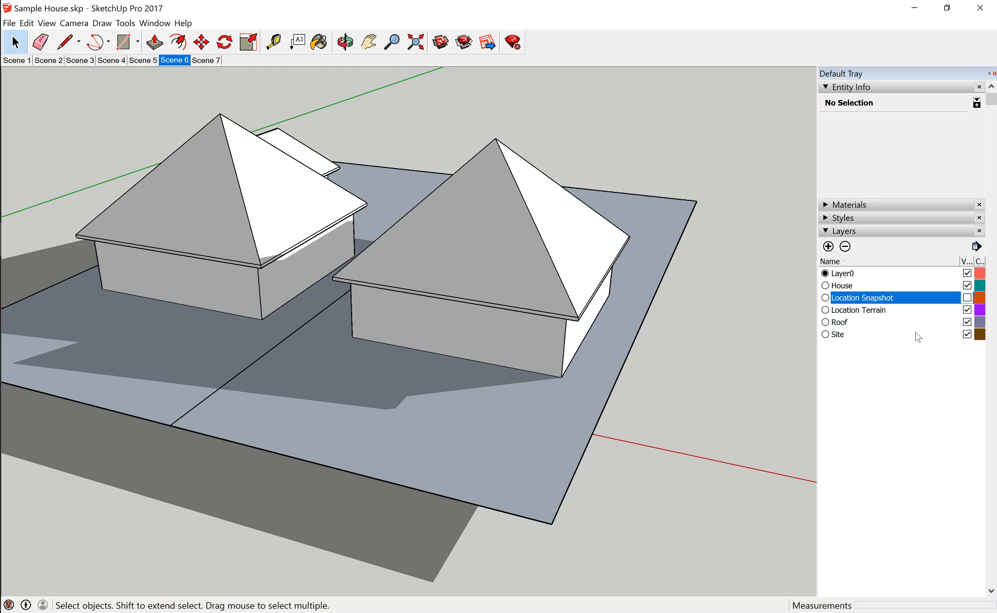
- Frame both houses from a corner view and start a 2D graphic export in JPEG format
scroll(535, 283, down, 5)
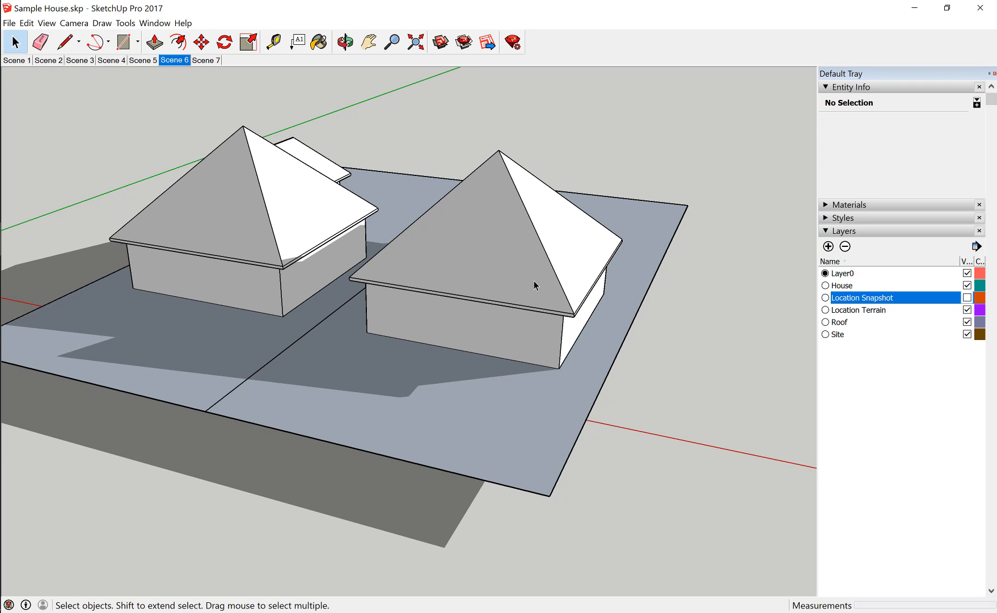
middle_drag(618, 302, 463, 329)
scroll(454, 326, up, 3)
scroll(454, 322, down, 3)
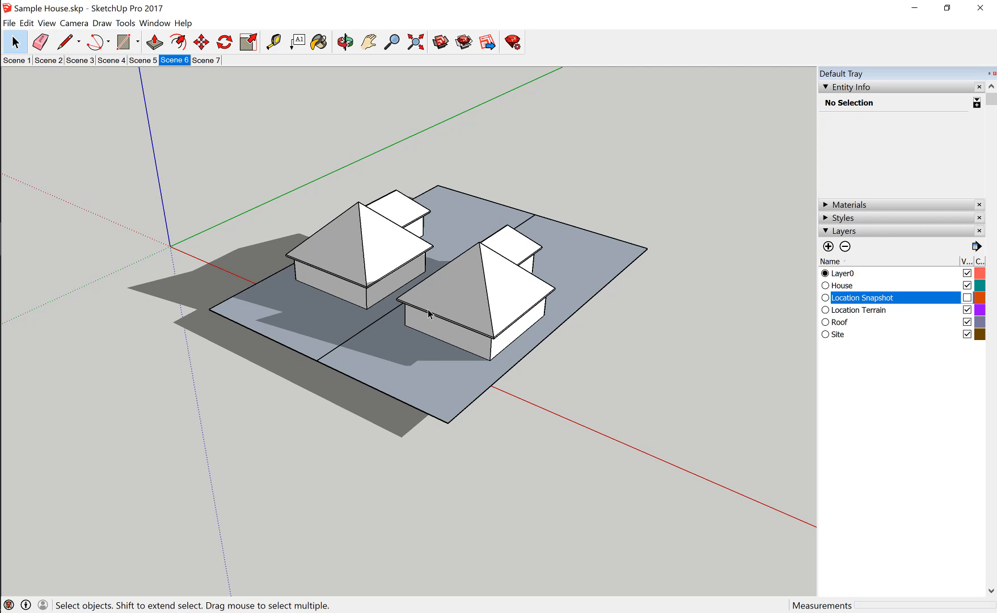
scroll(520, 308, up, 1)
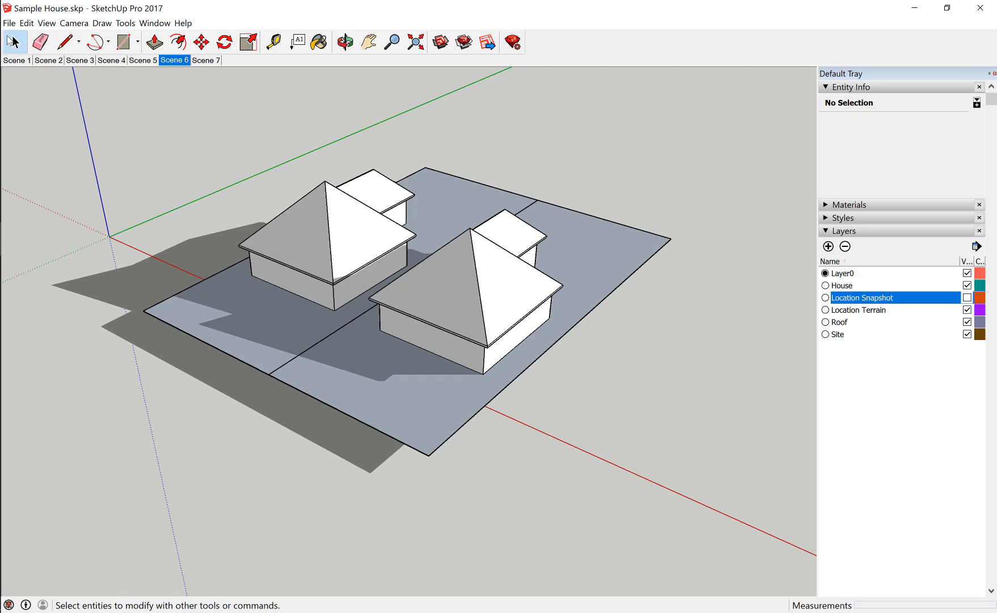
click(8, 22)
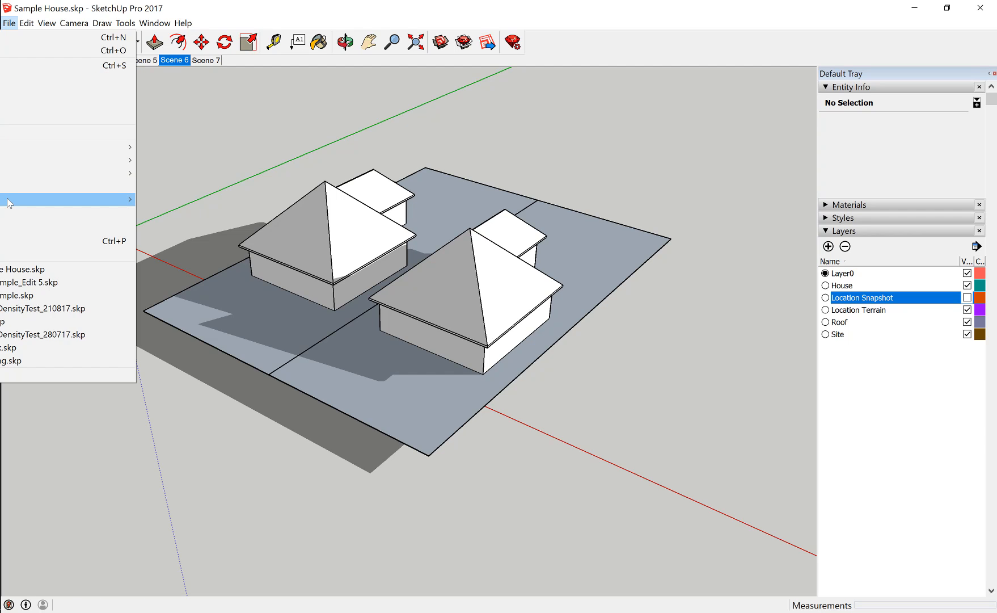
mouse_move(9, 202)
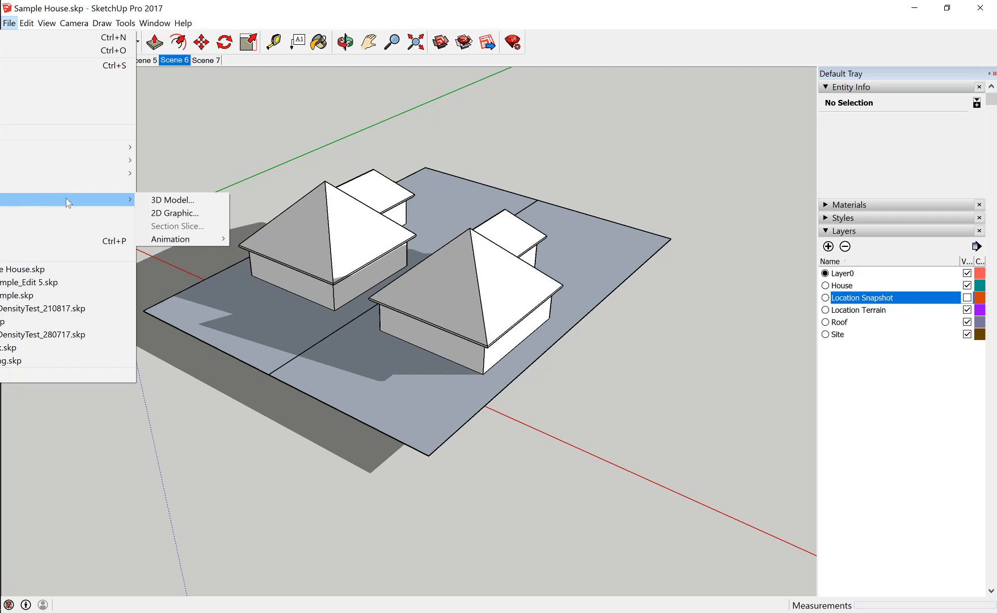
click(178, 214)
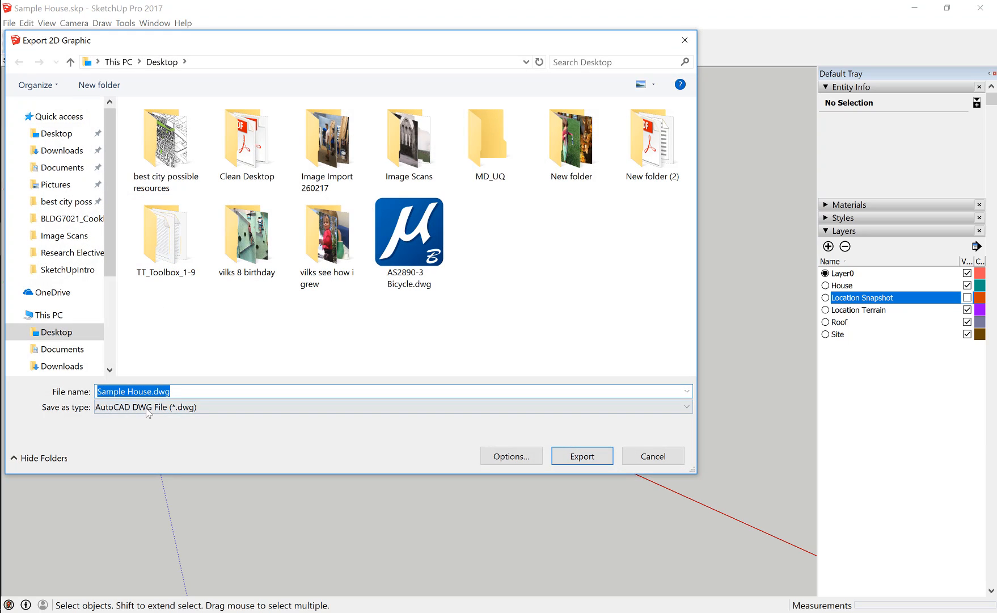
click(147, 407)
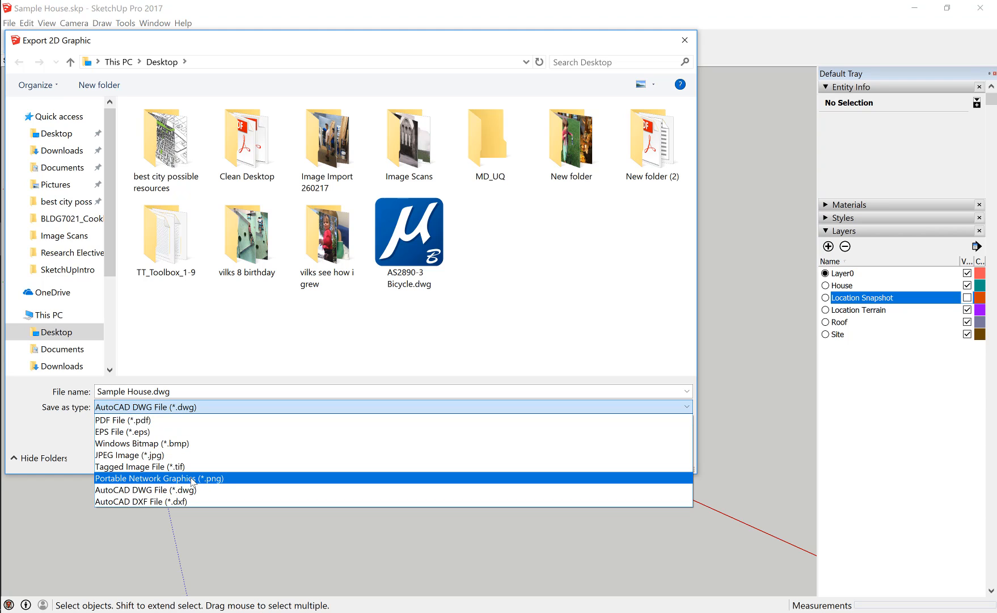
click(154, 460)
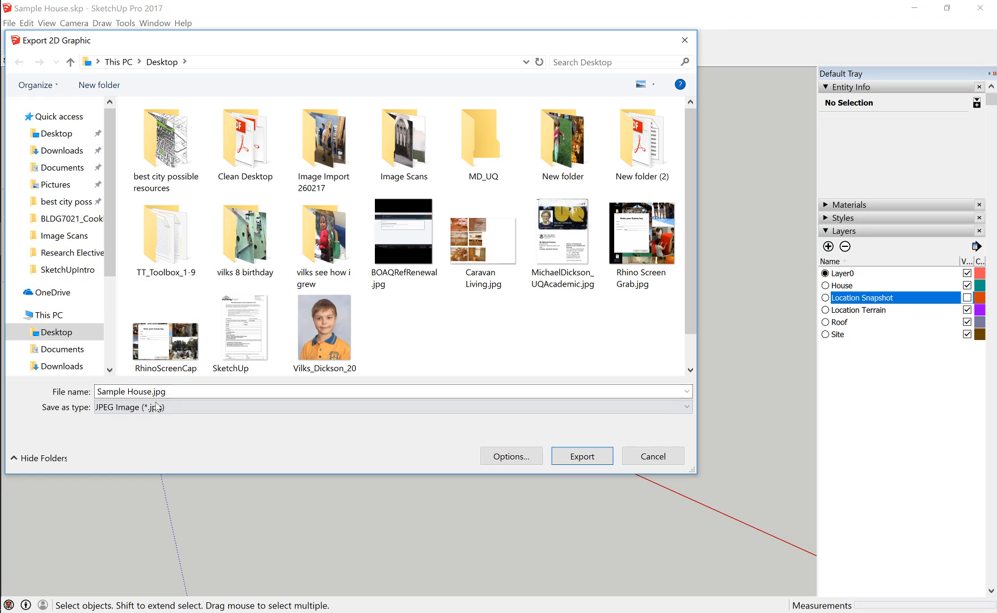
- Turn off the view size option, set the JPEG width to 3600 pixels, and export the image as Sample House.jpg
click(509, 457)
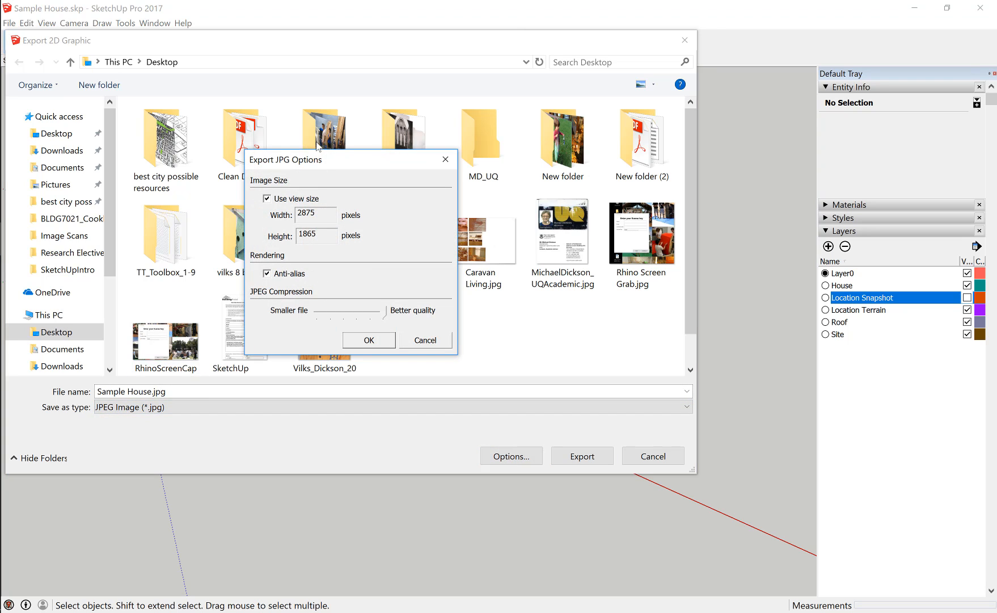
drag(338, 162, 342, 191)
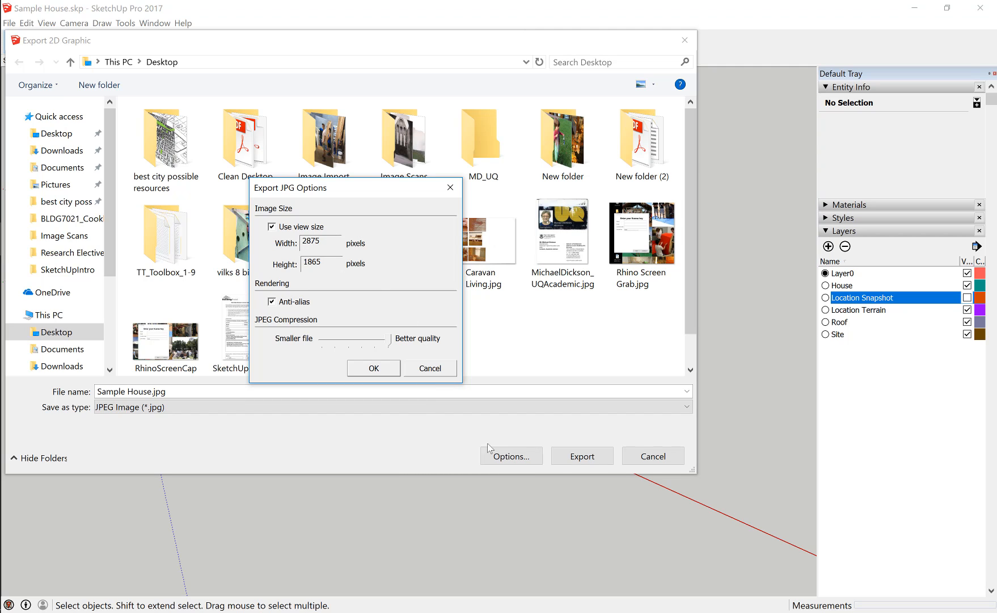
click(272, 227)
double_click(319, 243)
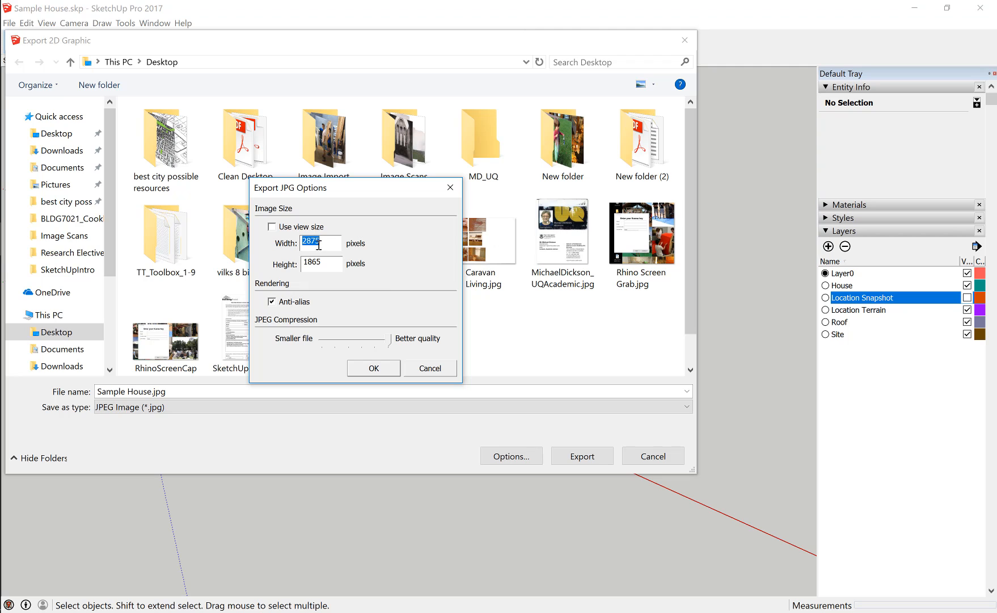
text(3600)
click(334, 259)
click(390, 370)
click(573, 456)
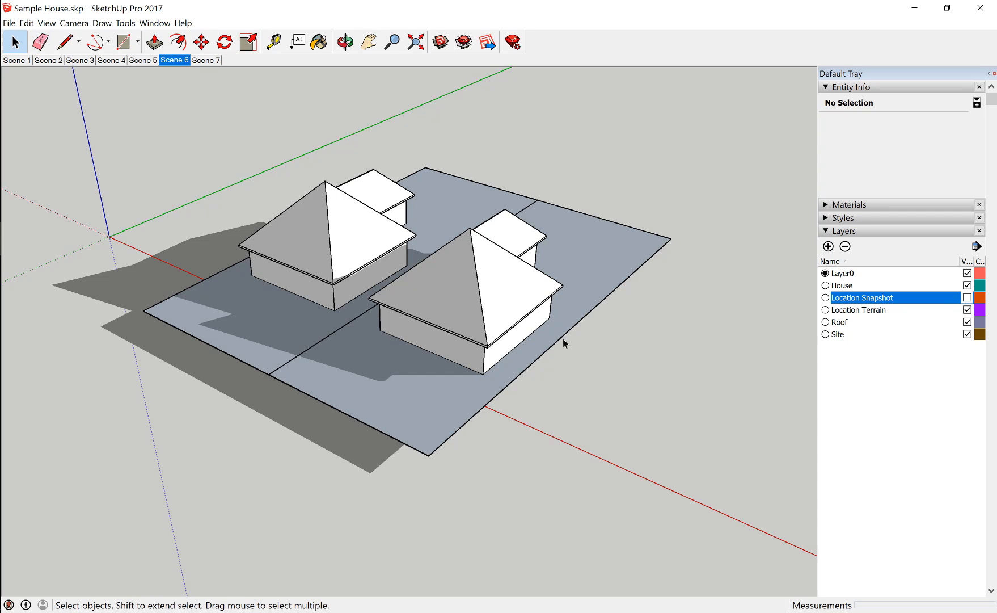
- Export a side view of the two houses as a second JPEG named Sample House 1.jpg
middle_drag(563, 343, 255, 406)
click(10, 23)
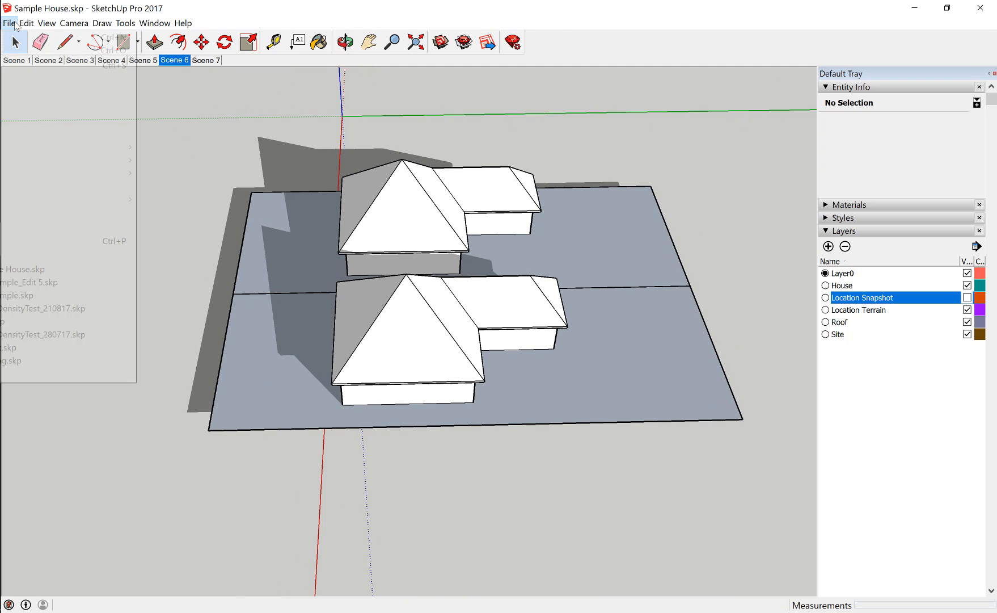
mouse_move(119, 197)
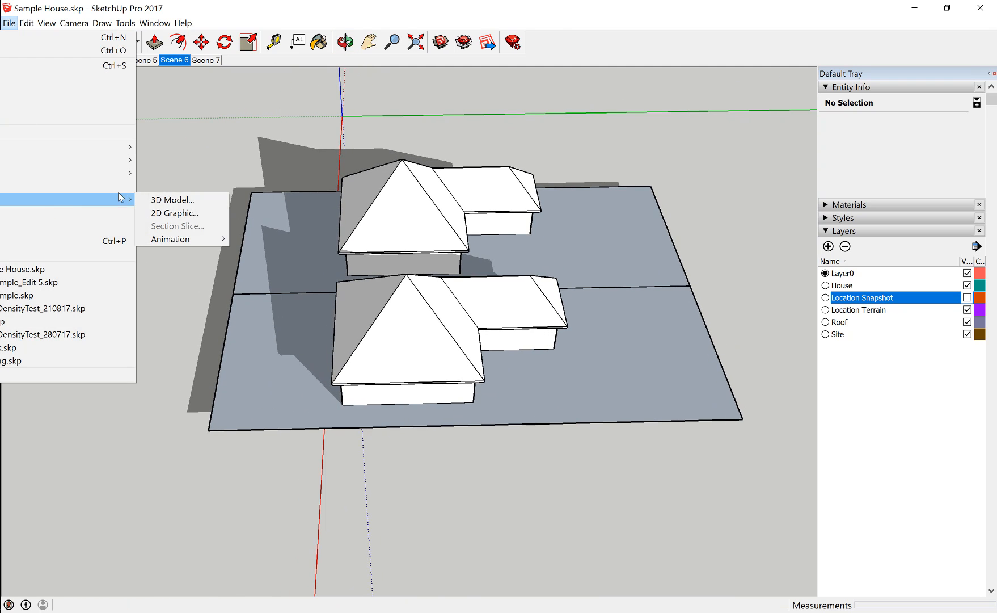
click(205, 209)
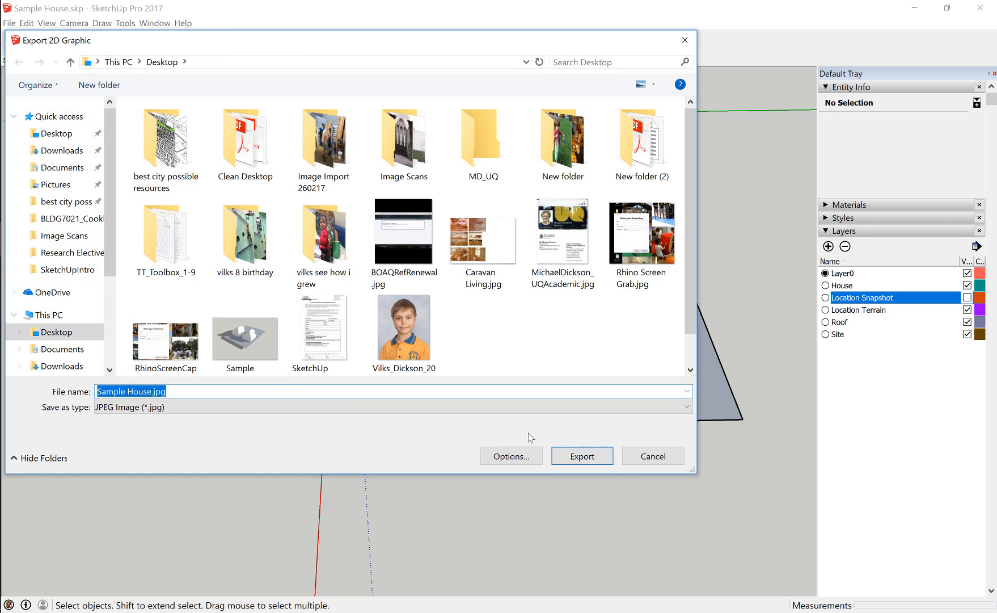
click(579, 460)
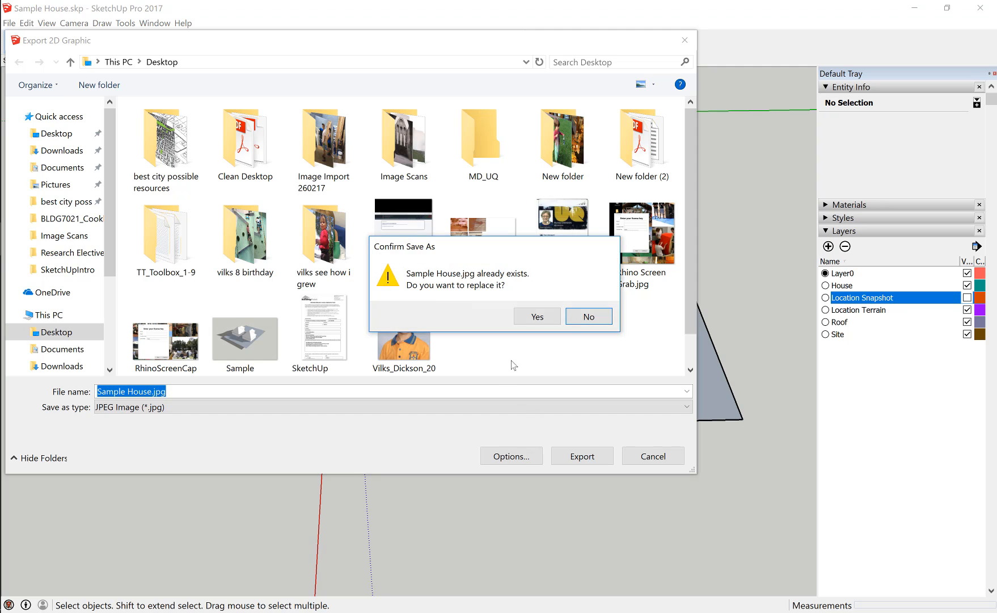
click(587, 317)
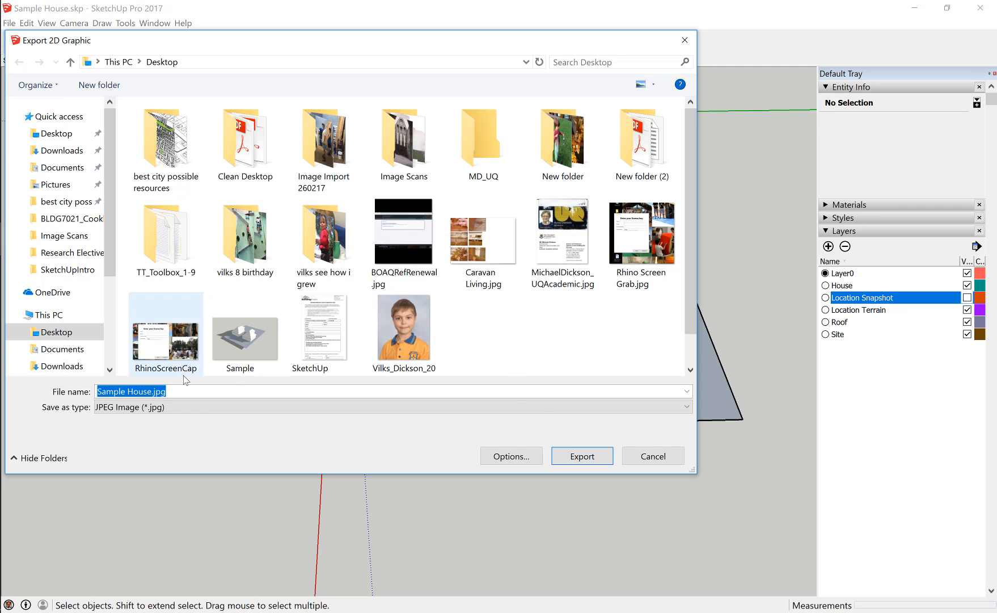
click(152, 393)
text(1)
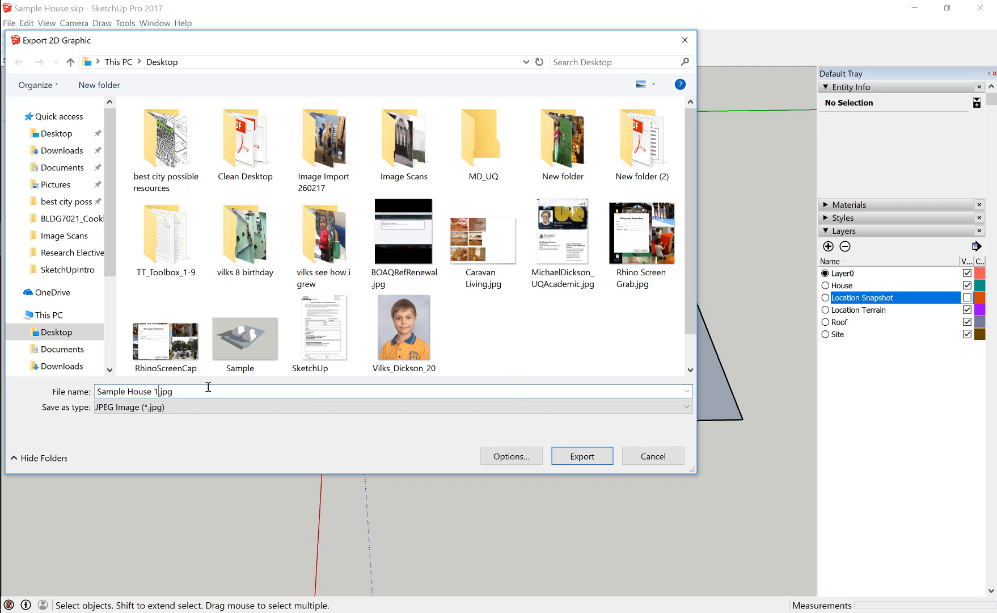
click(582, 457)
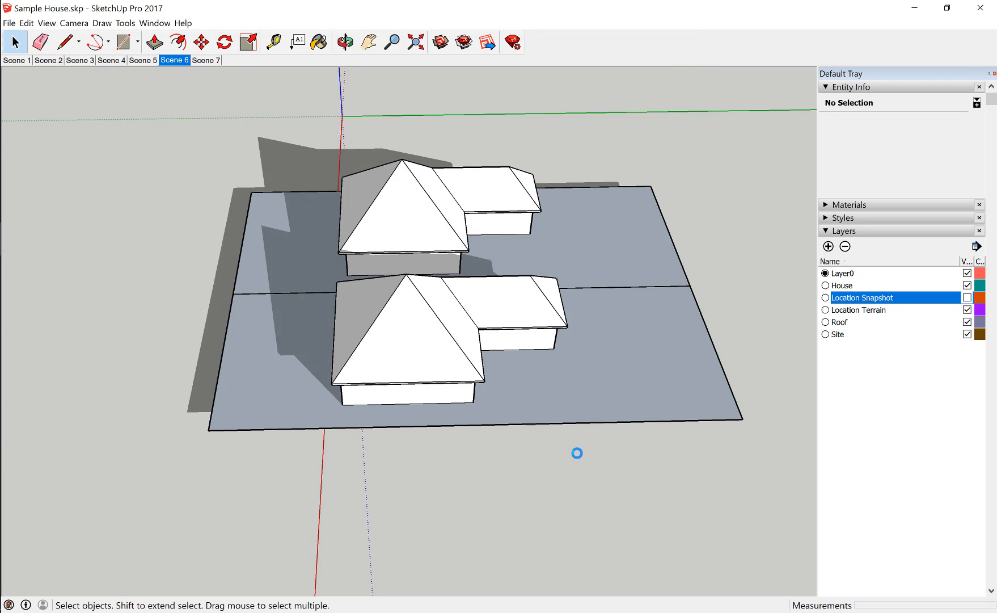
- Open the exported Sample House.jpg from the desktop in Photoshop and bring up its image size settings
click(914, 8)
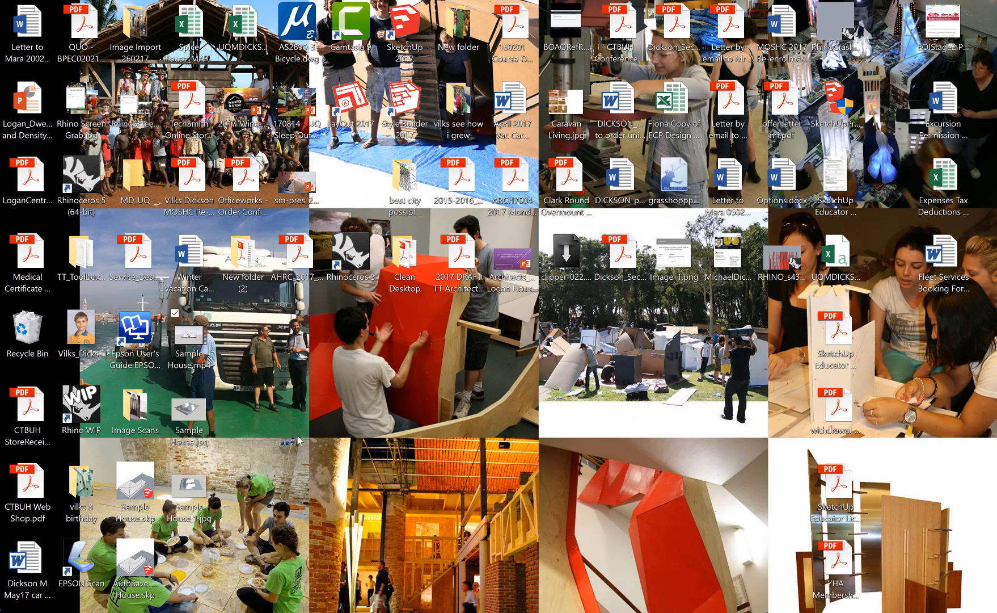
double_click(203, 415)
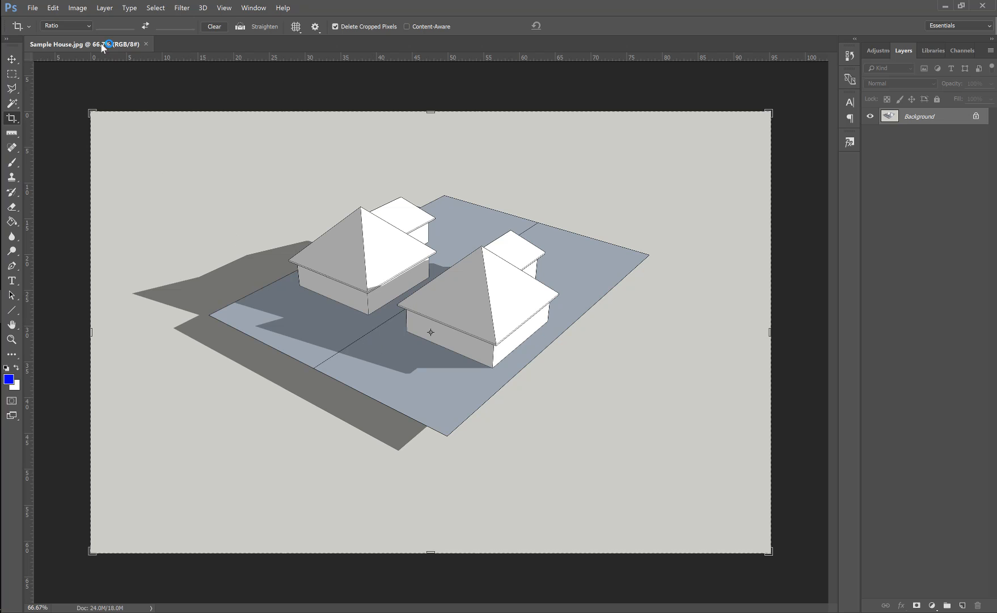
click(84, 8)
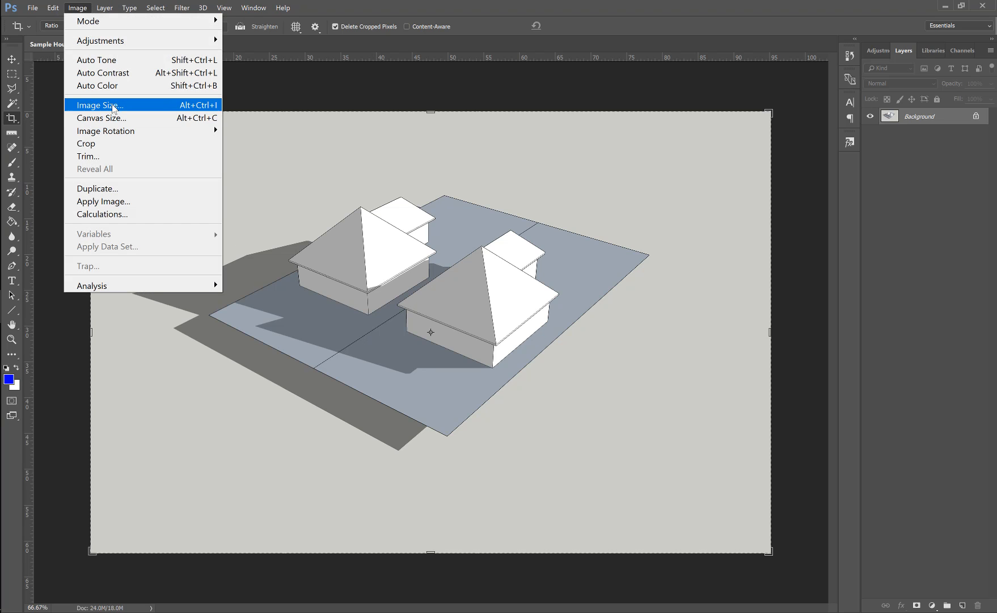
click(112, 106)
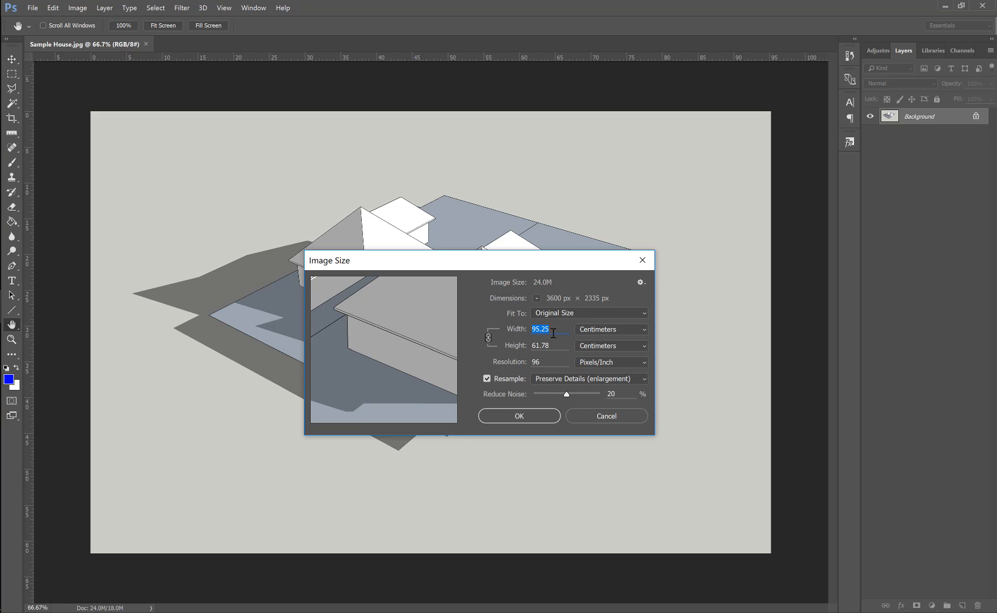
- Resample the image to a resolution of 300 pixels per inch and a width of 12 centimeters
drag(551, 361, 530, 363)
text(300)
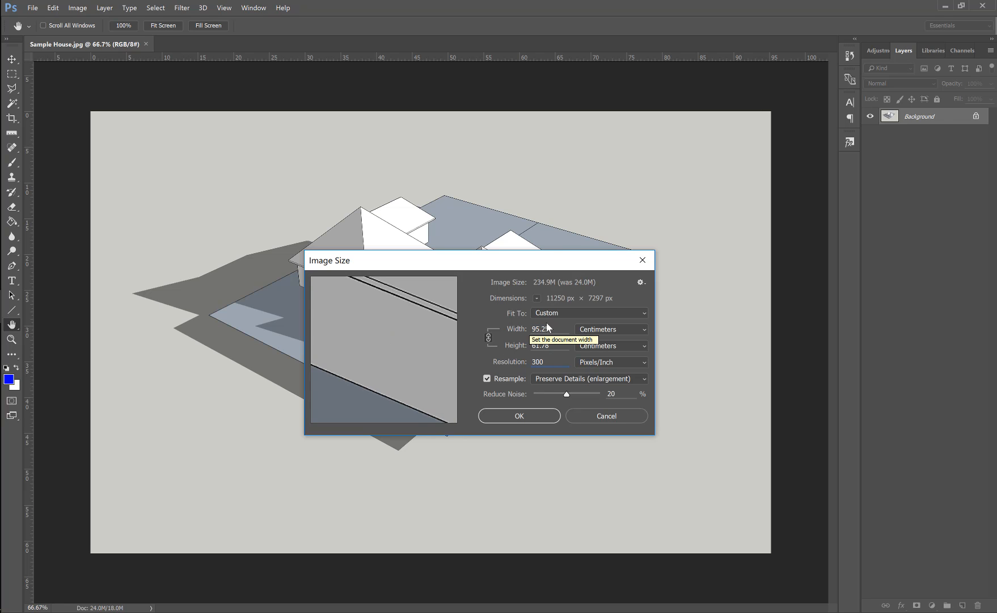
drag(549, 329, 506, 334)
text(12)
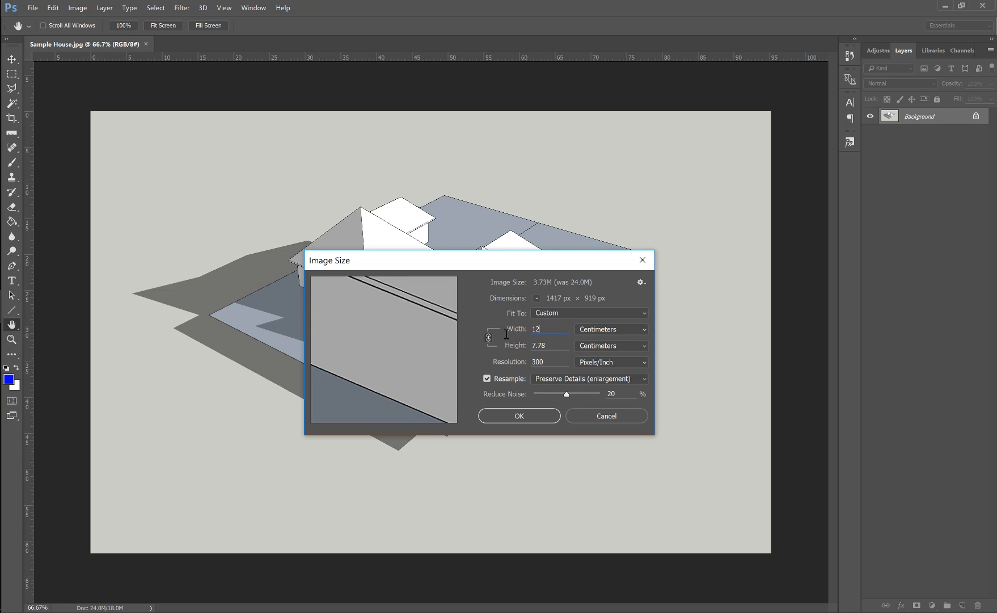
click(519, 415)
key(c)
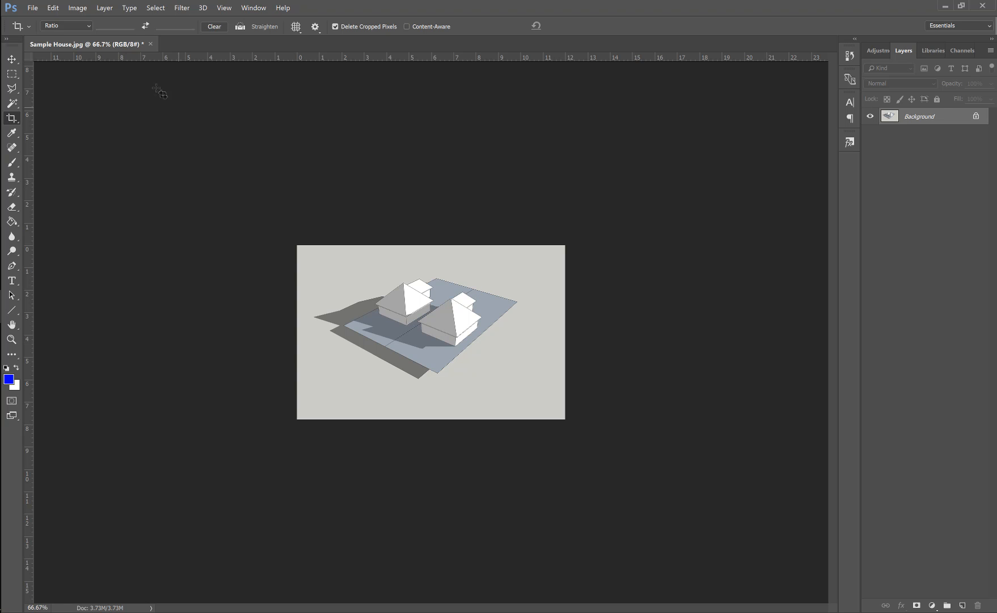
- Close Sample House.jpg without saving the changes and exit Photoshop to return to SketchUp
click(151, 44)
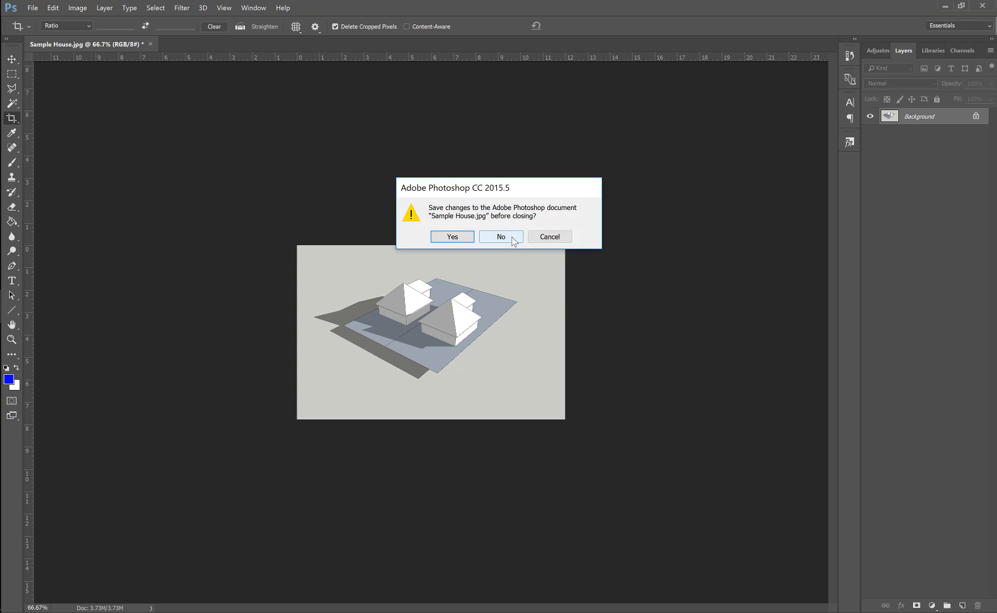
click(486, 236)
click(983, 7)
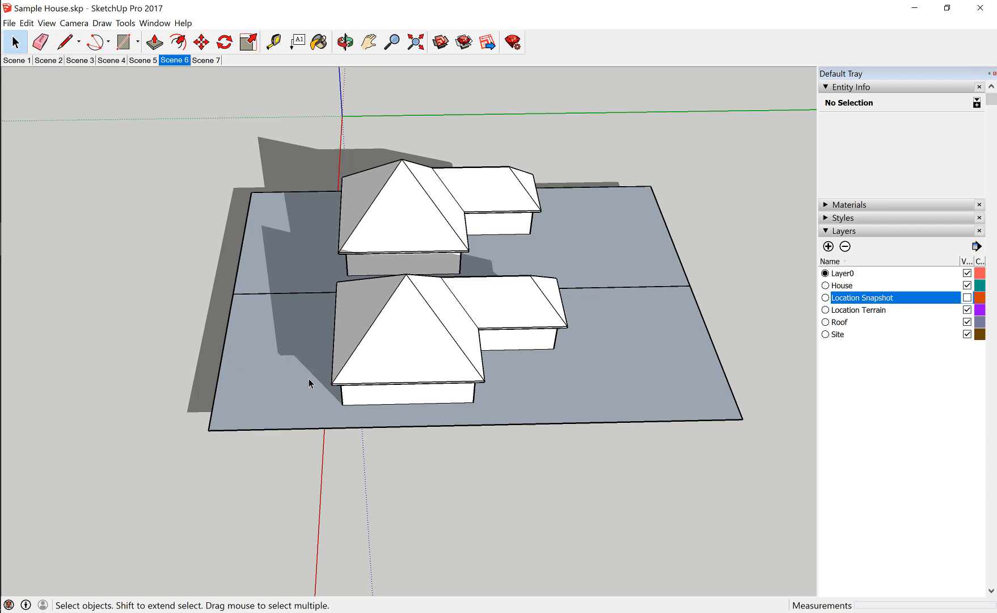
- Start a 2D graphic export of an angled view of the houses as the AutoCAD DWG file Sample House.dwg and open its export options
key(o)
drag(189, 305, 459, 326)
key(space)
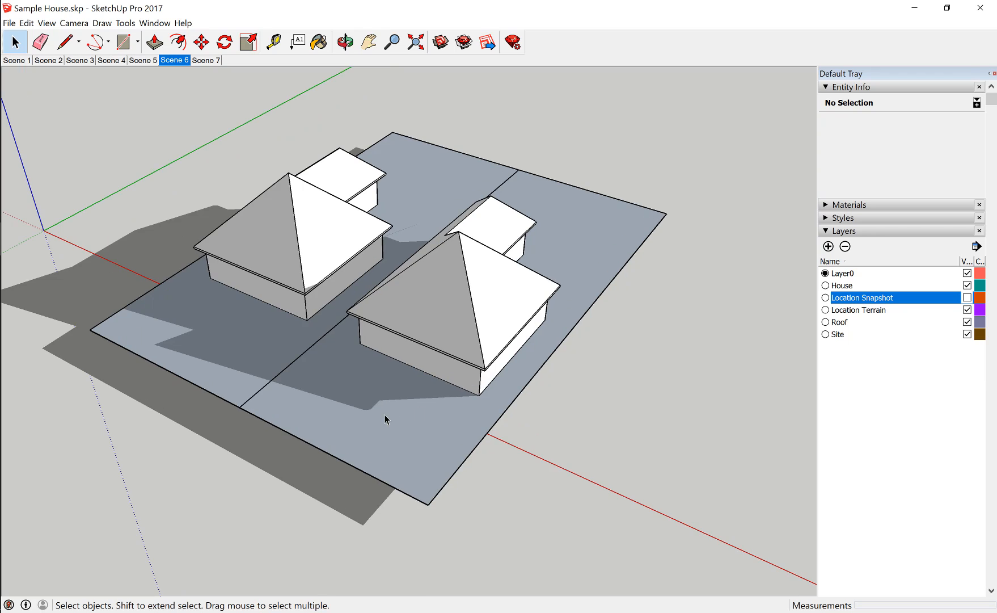
click(10, 24)
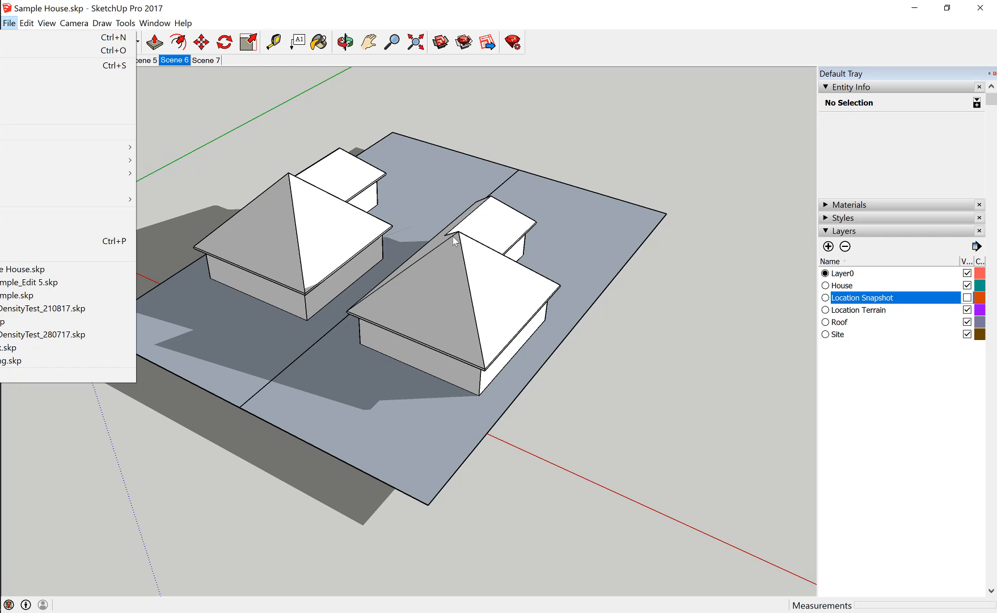
mouse_move(68, 199)
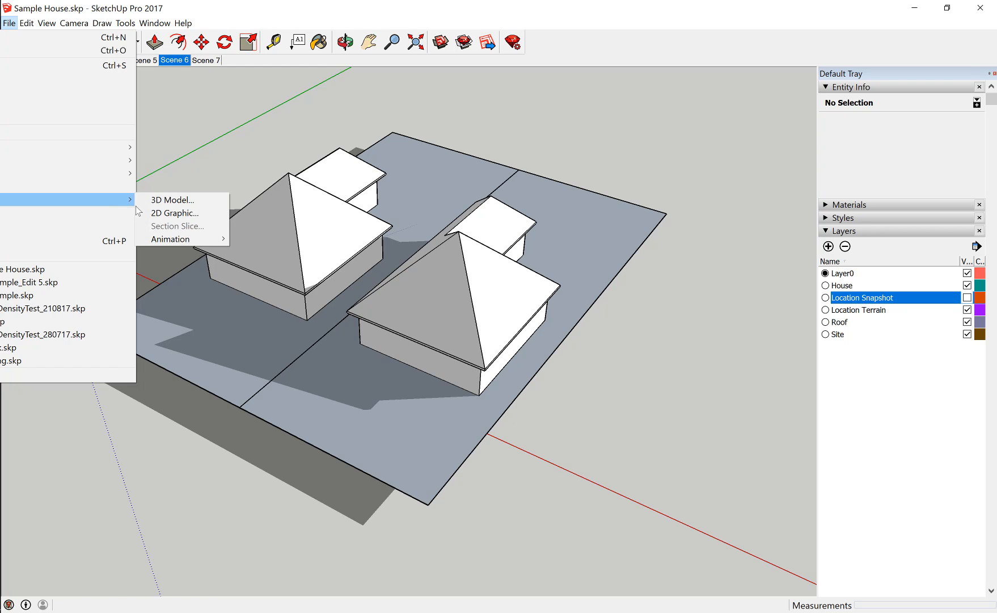
click(168, 213)
click(173, 407)
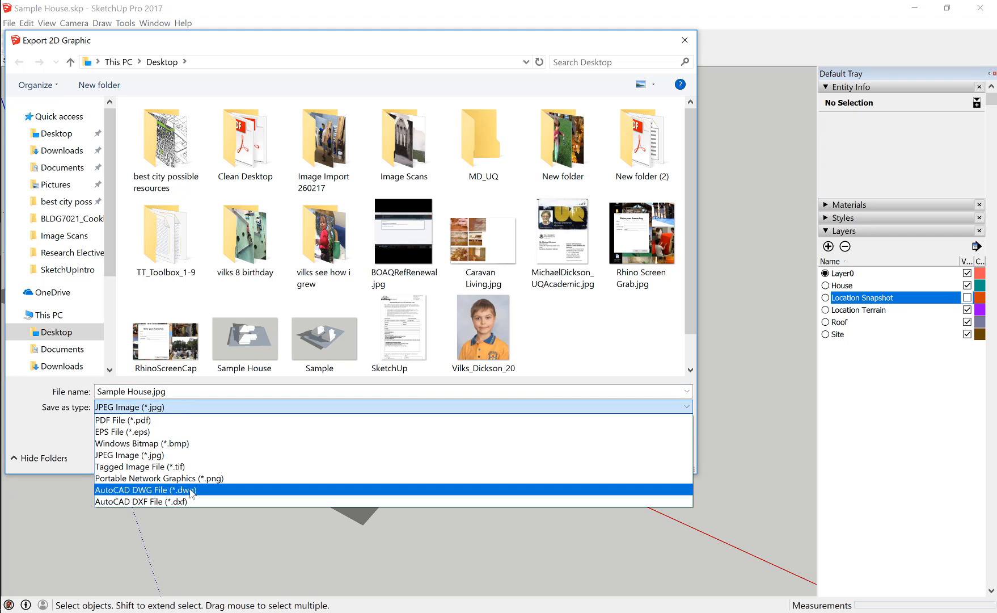
click(191, 490)
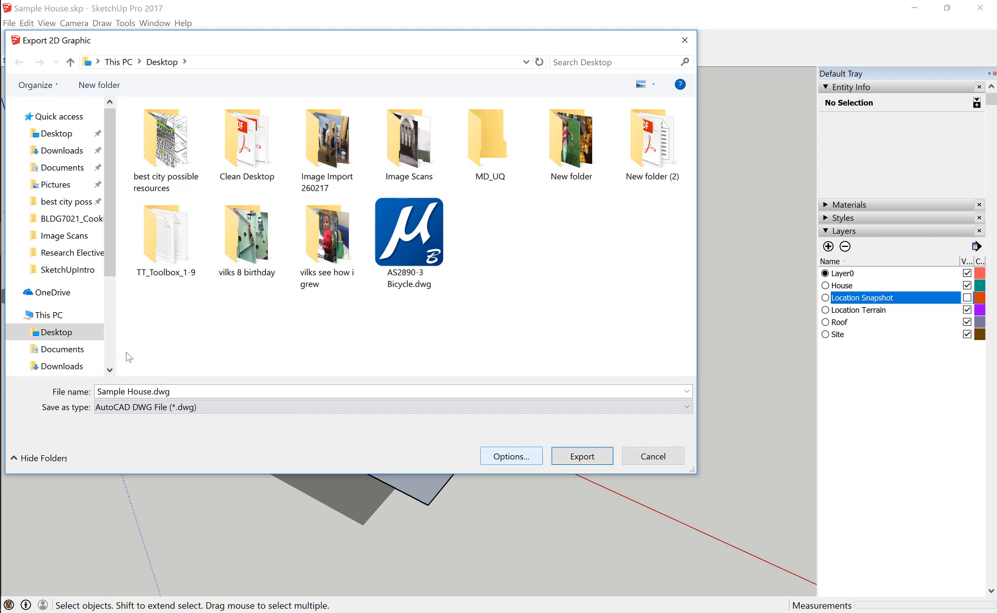
click(510, 459)
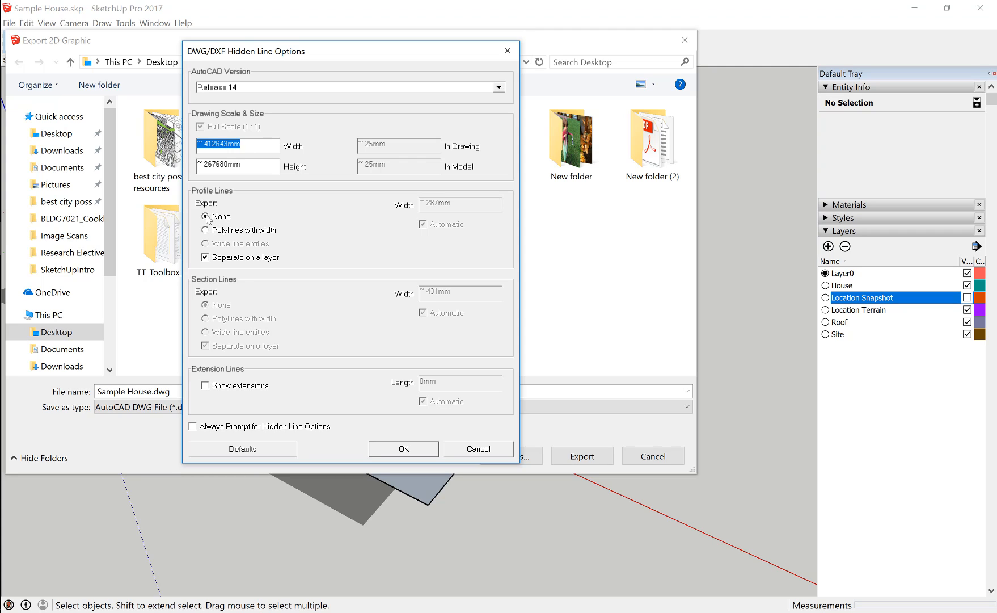
click(209, 386)
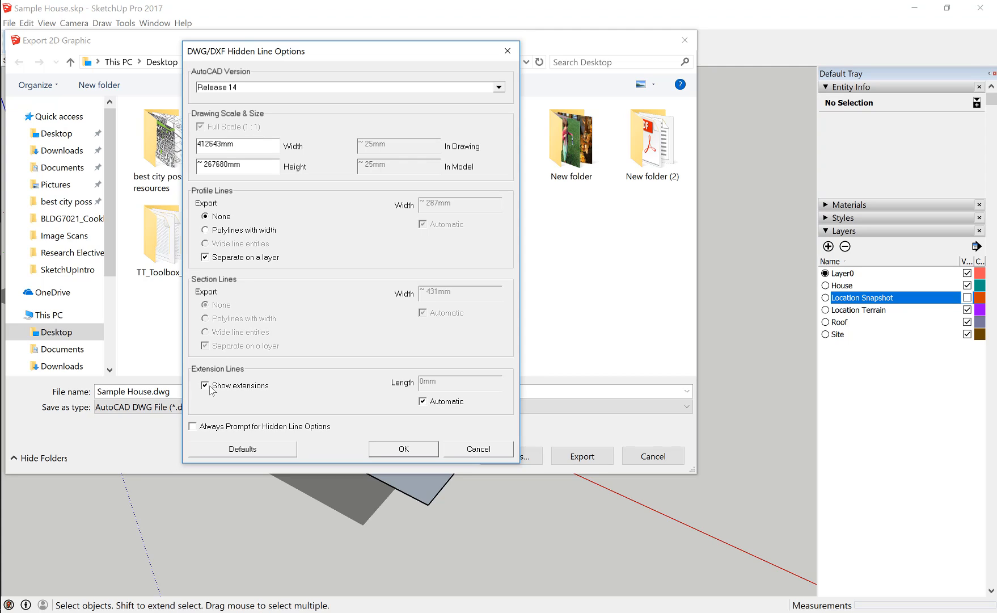
click(207, 386)
click(207, 387)
click(205, 387)
- Set the AutoCAD version to AutoCAD 2013 and export Sample House.dwg to the desktop
click(335, 88)
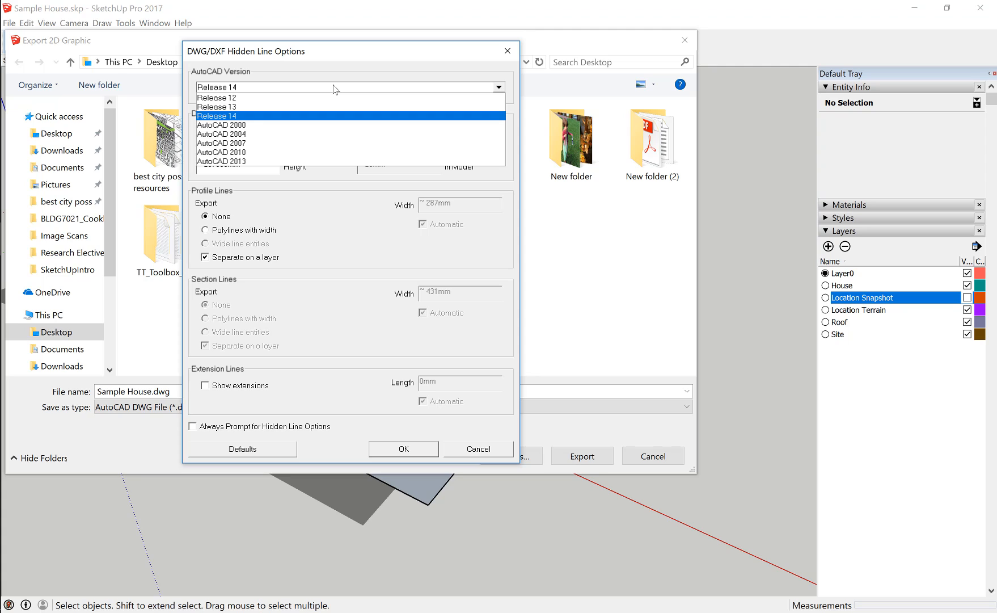
click(261, 161)
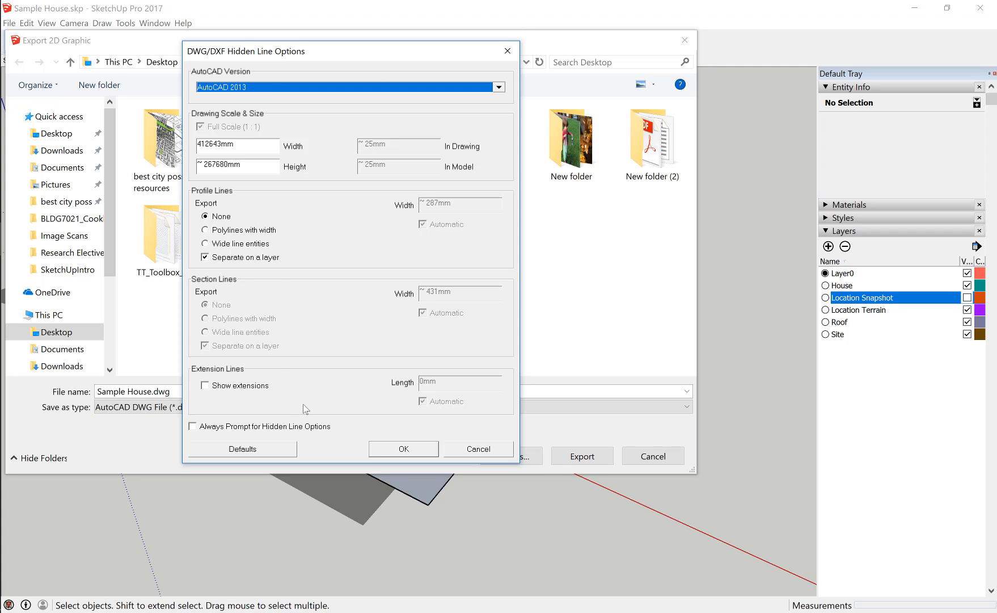
click(404, 449)
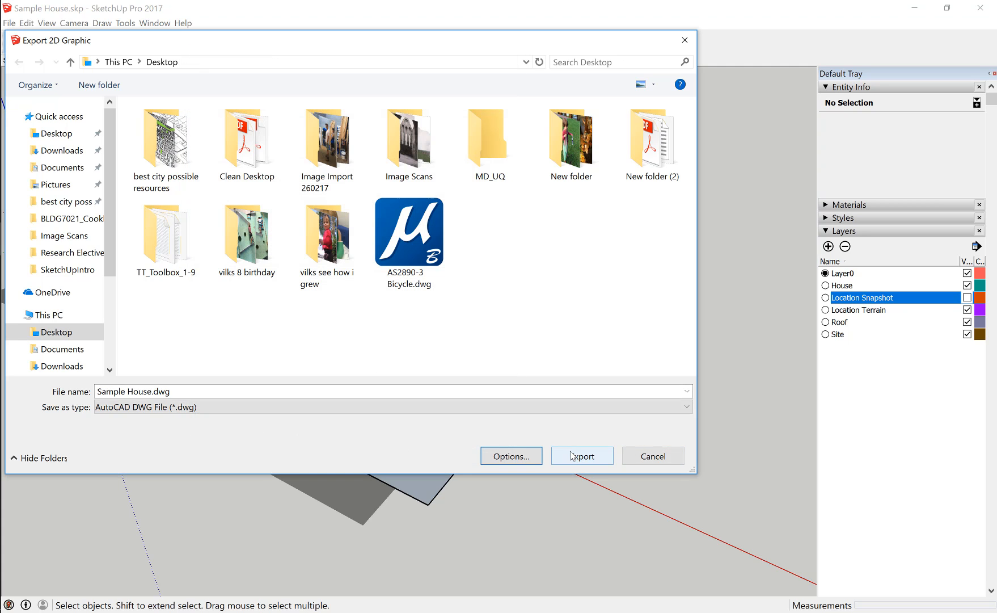
click(572, 455)
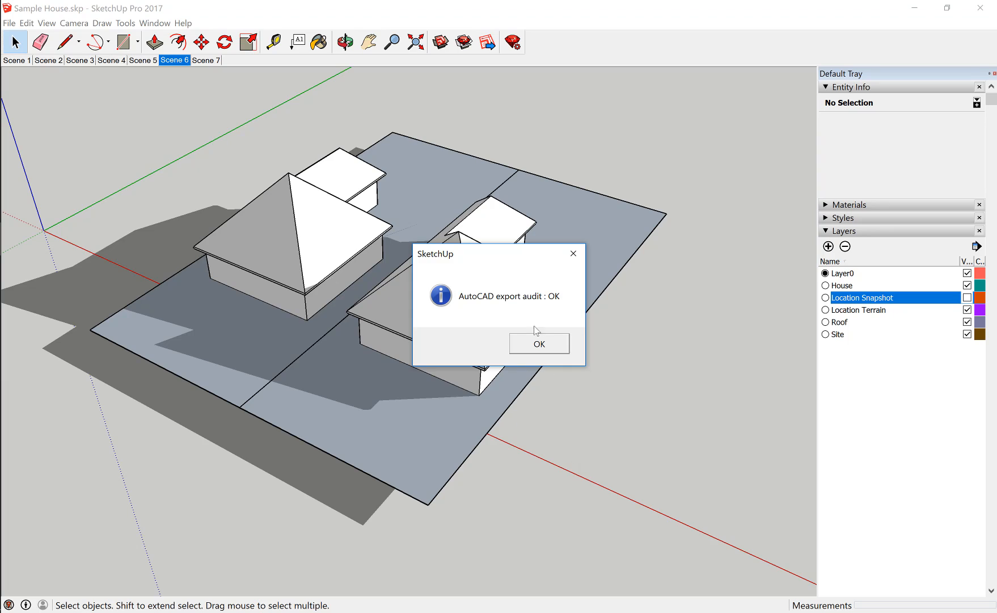
click(537, 342)
- Open the exported Sample House.dwg from the desktop in MicroStation
click(914, 8)
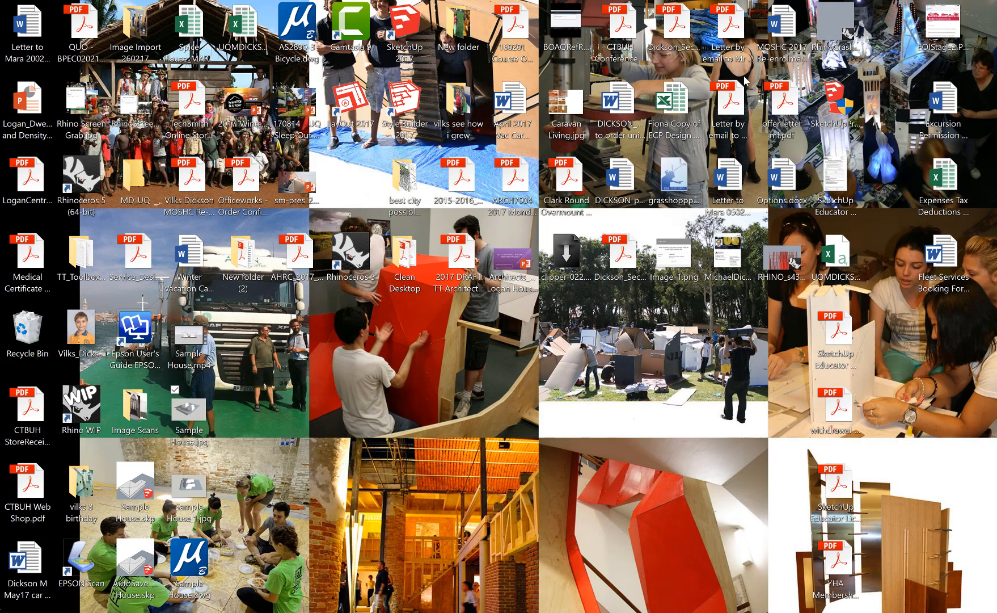
double_click(194, 556)
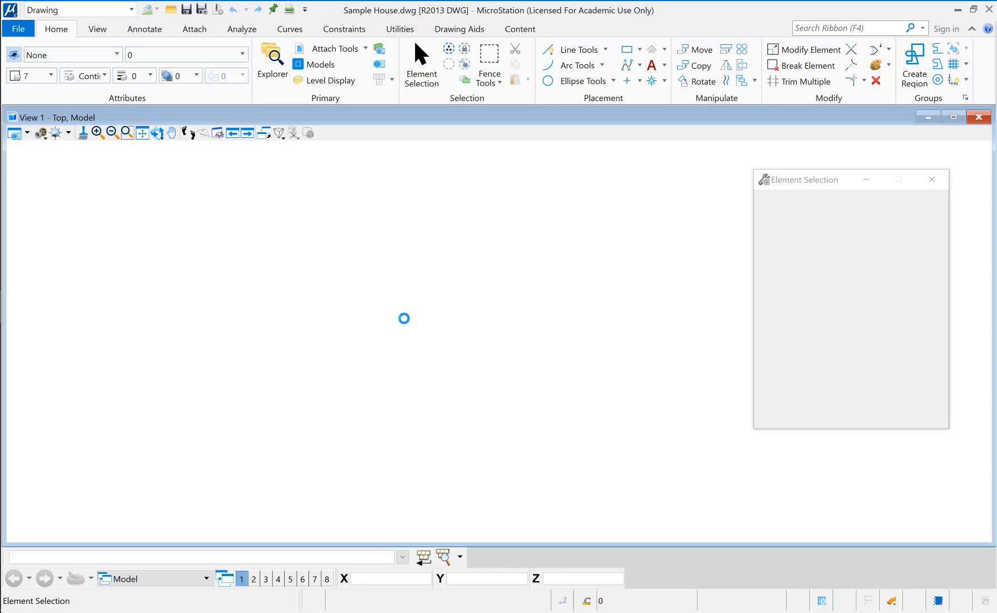
middle_drag(479, 402, 427, 372)
scroll(325, 318, up, 10)
scroll(325, 319, down, 8)
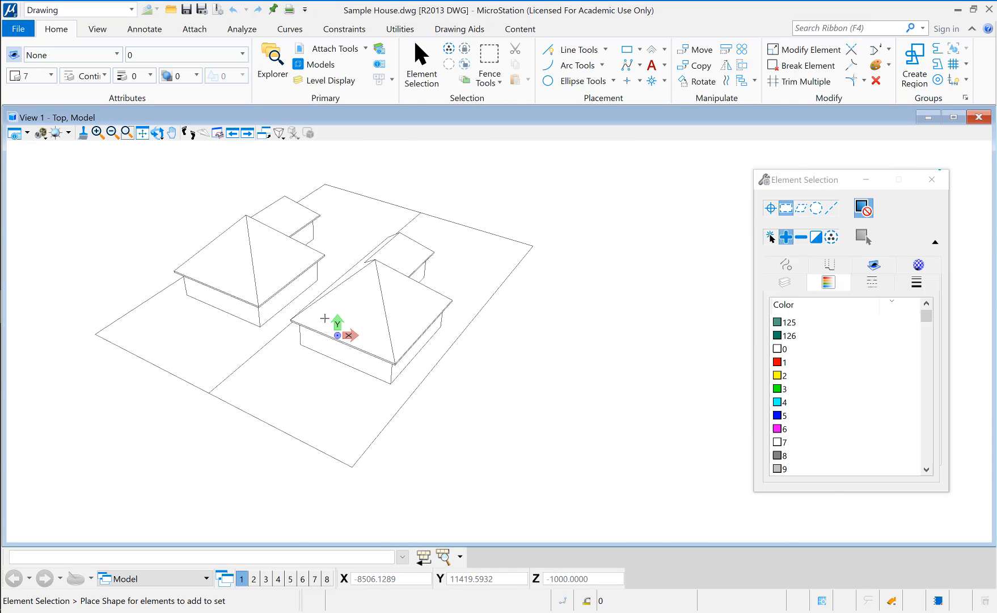
- Examine the exported linework of the two houses and the site outline, both as a whole and close up
scroll(325, 317, up, 4)
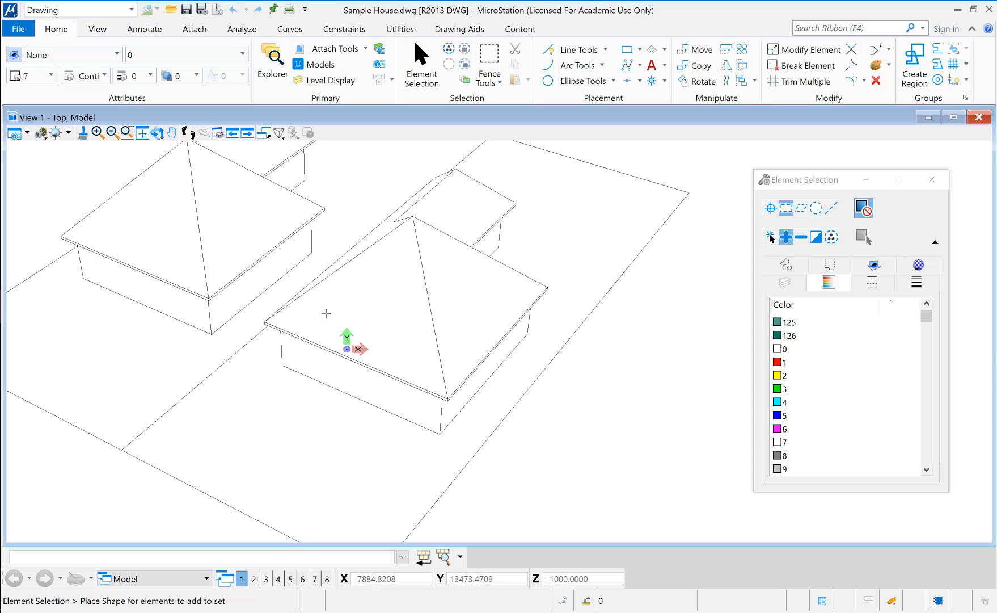
scroll(326, 314, down, 3)
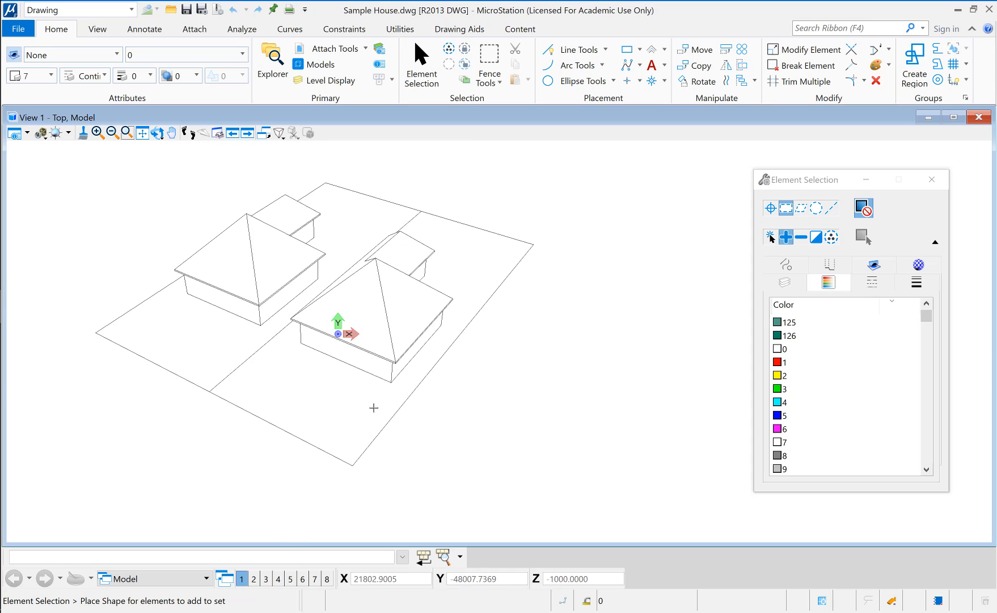
middle_drag(498, 455, 556, 446)
scroll(556, 445, up, 4)
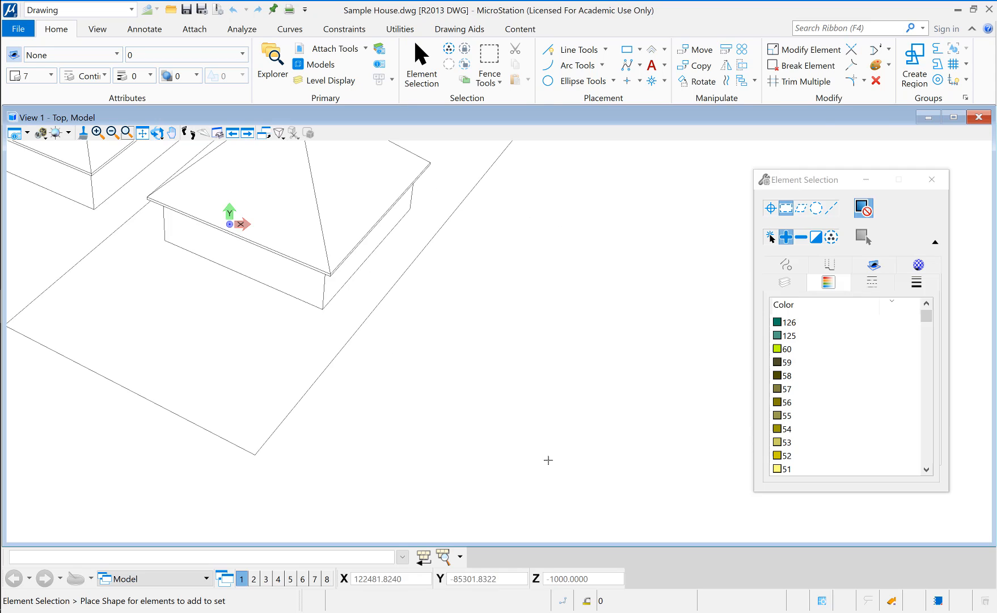
scroll(471, 390, down, 3)
middle_drag(448, 354, 511, 408)
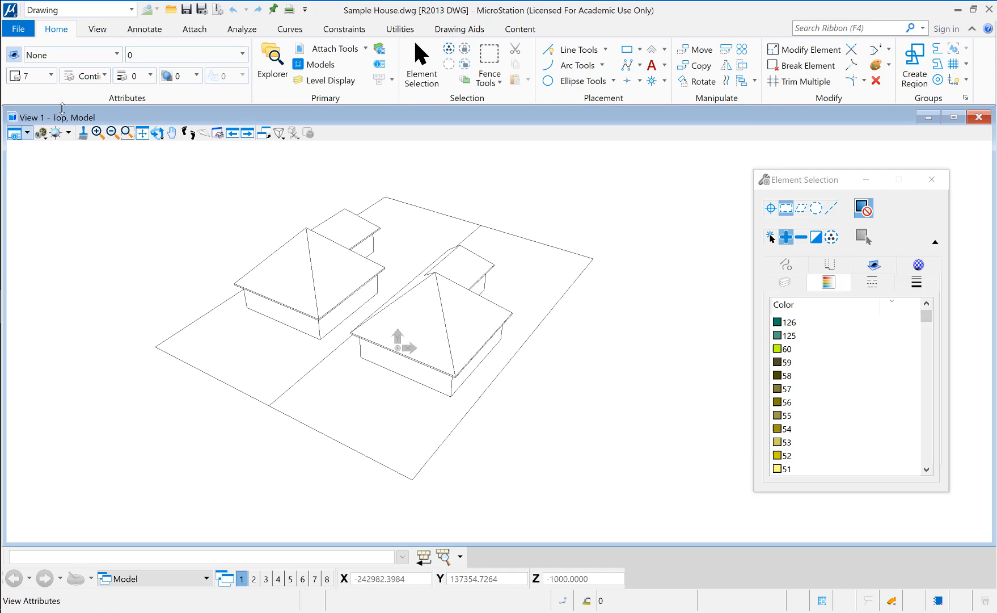
click(422, 75)
scroll(446, 327, up, 6)
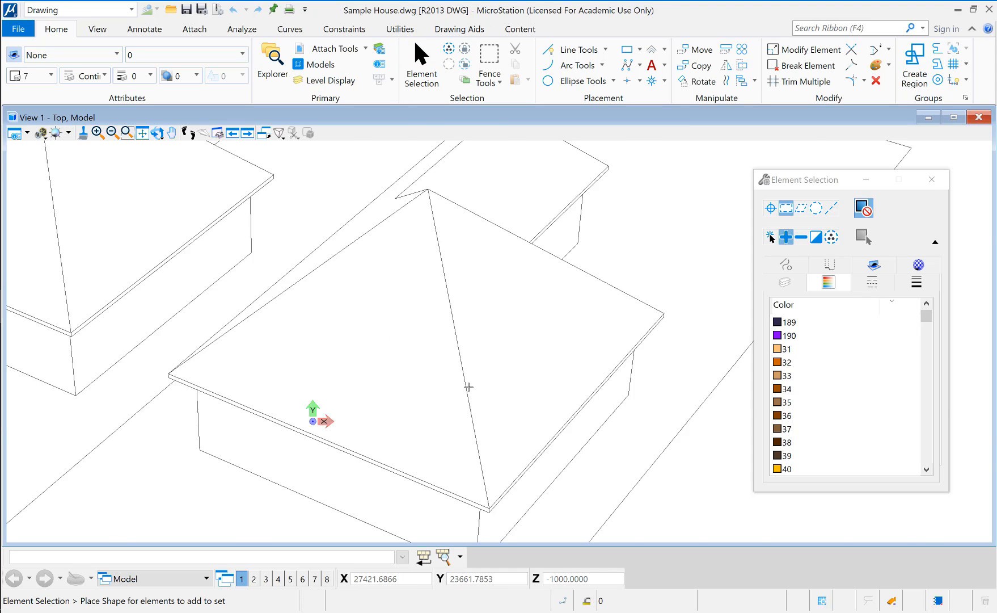
scroll(468, 455, down, 5)
middle_drag(468, 454, 421, 272)
scroll(465, 435, up, 7)
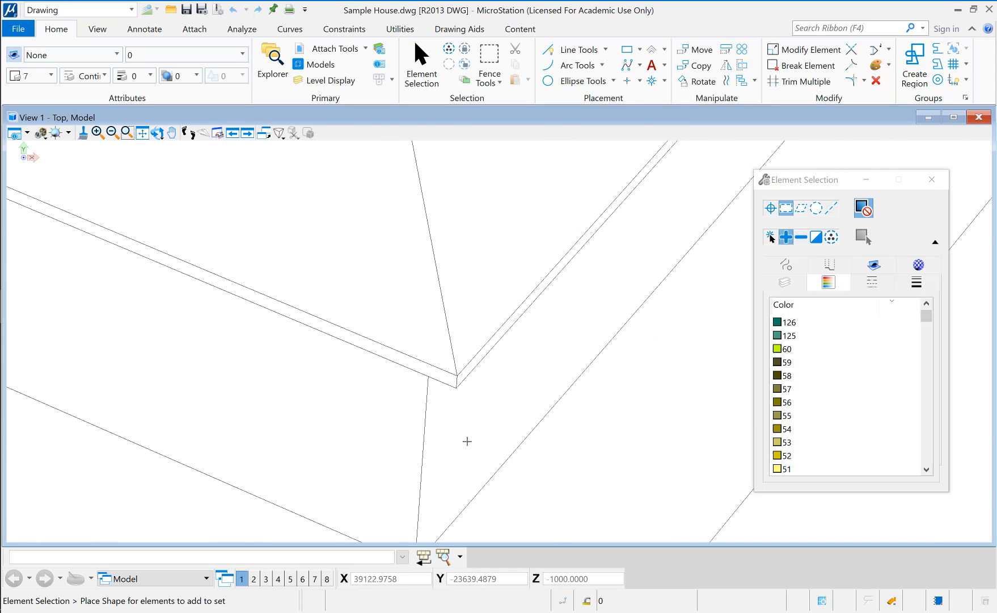
- Switch element selection to individual elements and inspect the roof edge and eave corners of the front house
click(770, 208)
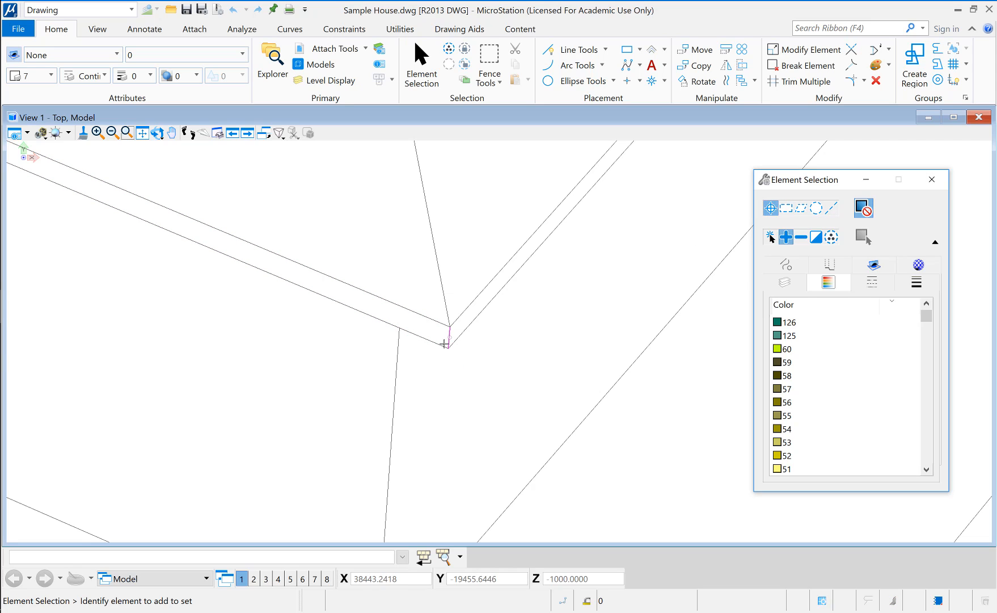
scroll(446, 345, down, 3)
scroll(153, 236, up, 4)
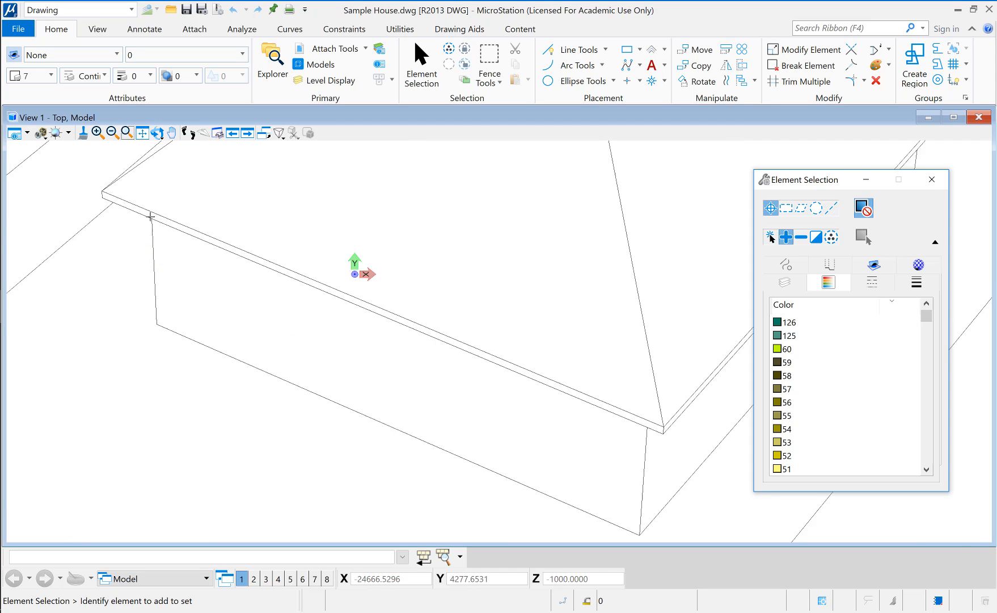
scroll(137, 205, down, 3)
middle_drag(139, 206, 263, 309)
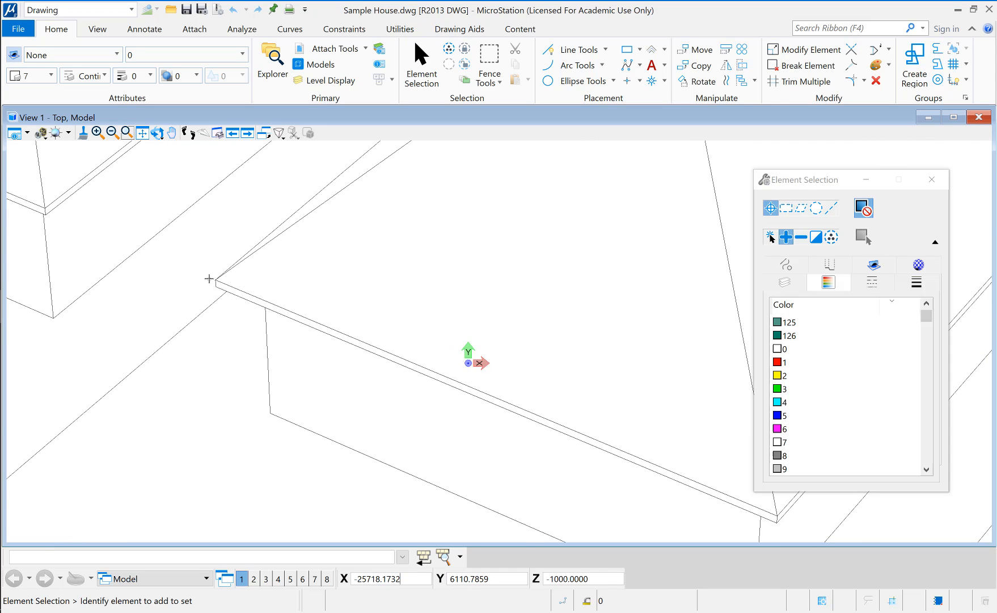
scroll(209, 277, up, 6)
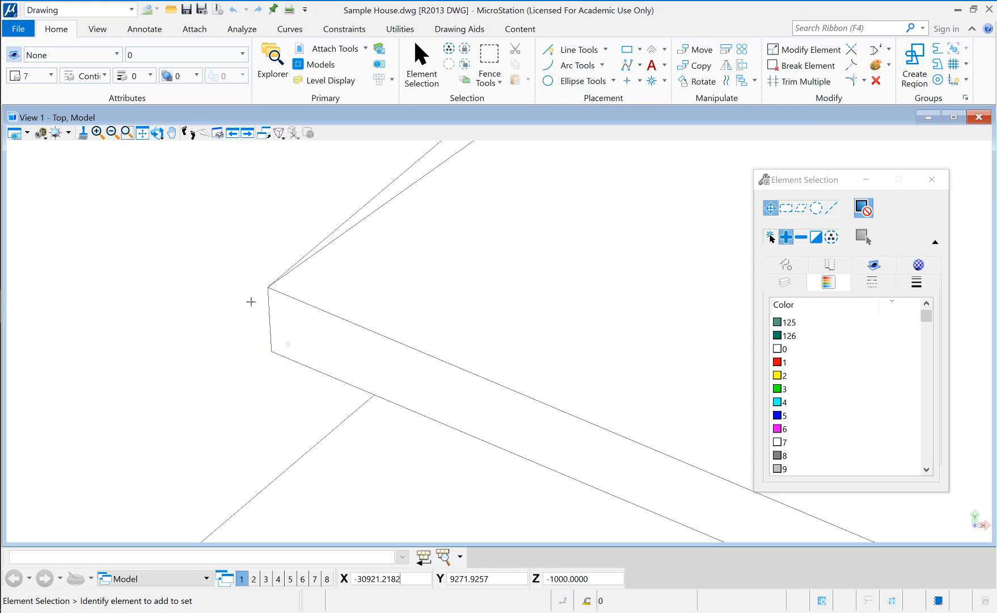
scroll(269, 306, down, 6)
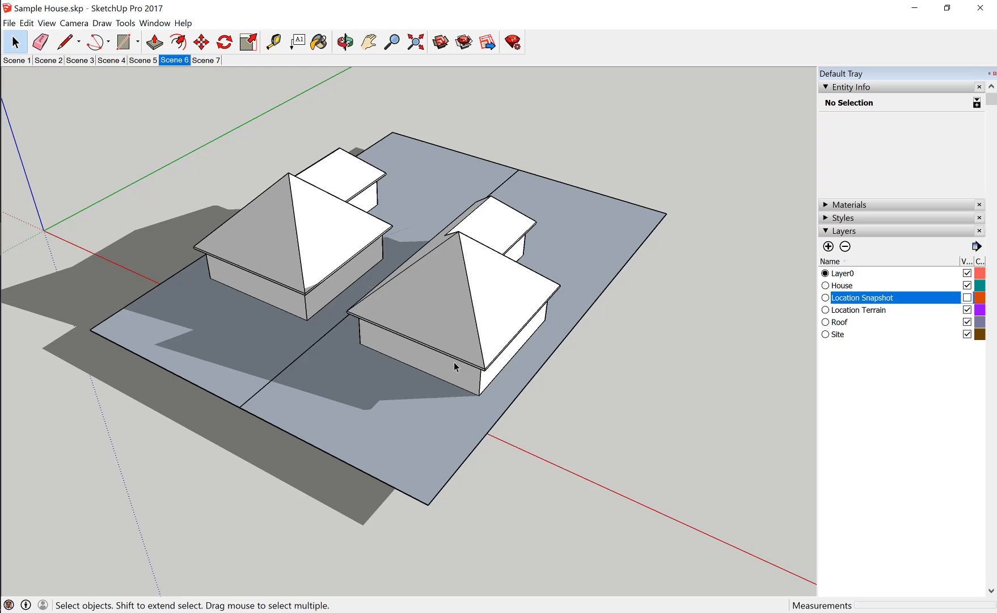
- Return to SketchUp and view the two-house model from several angles and distances
scroll(453, 362, down, 5)
middle_drag(649, 415, 583, 436)
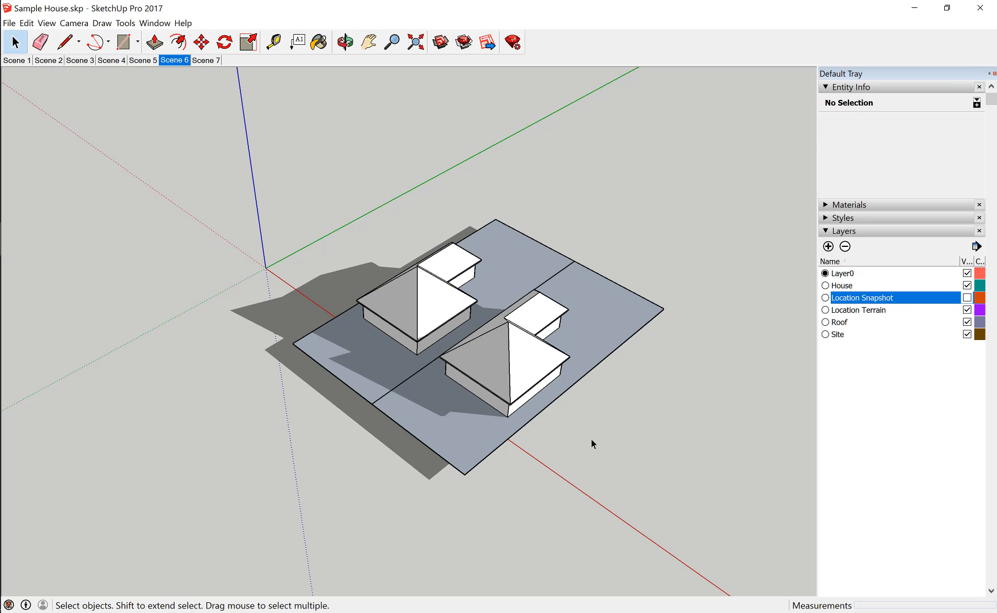
middle_drag(600, 436, 642, 335)
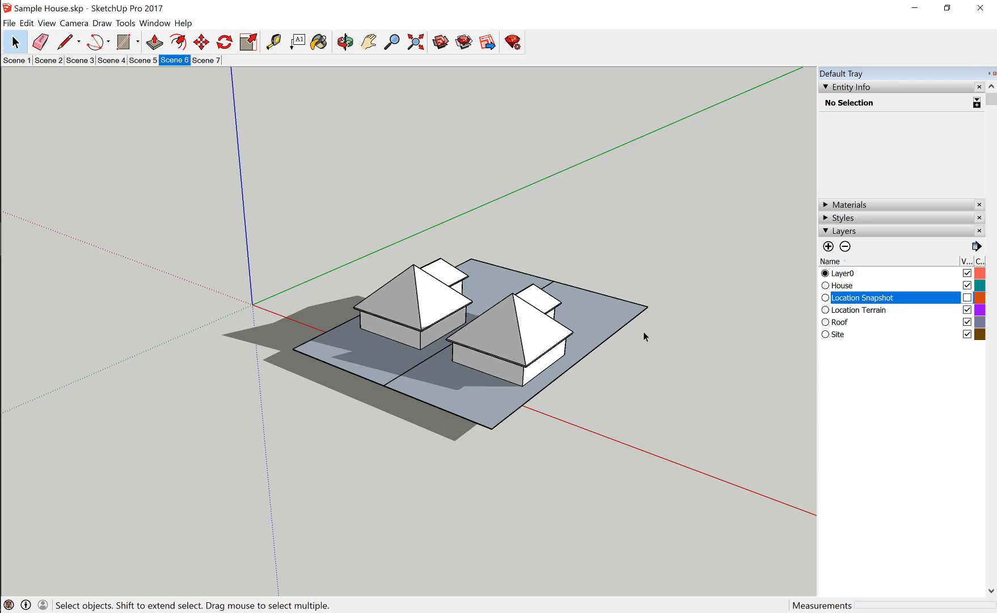
middle_drag(644, 402, 358, 510)
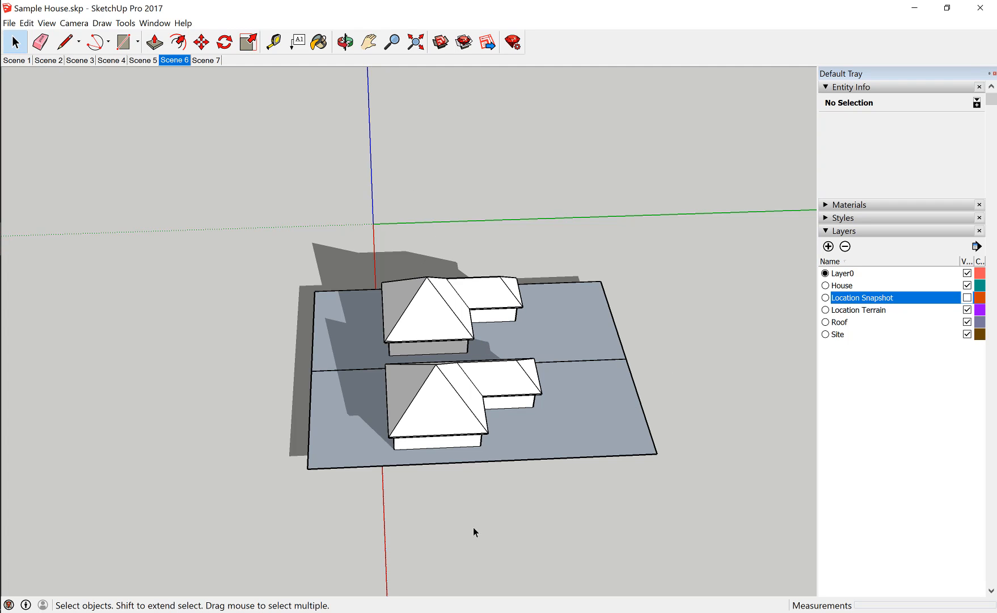
middle_drag(481, 522, 680, 443)
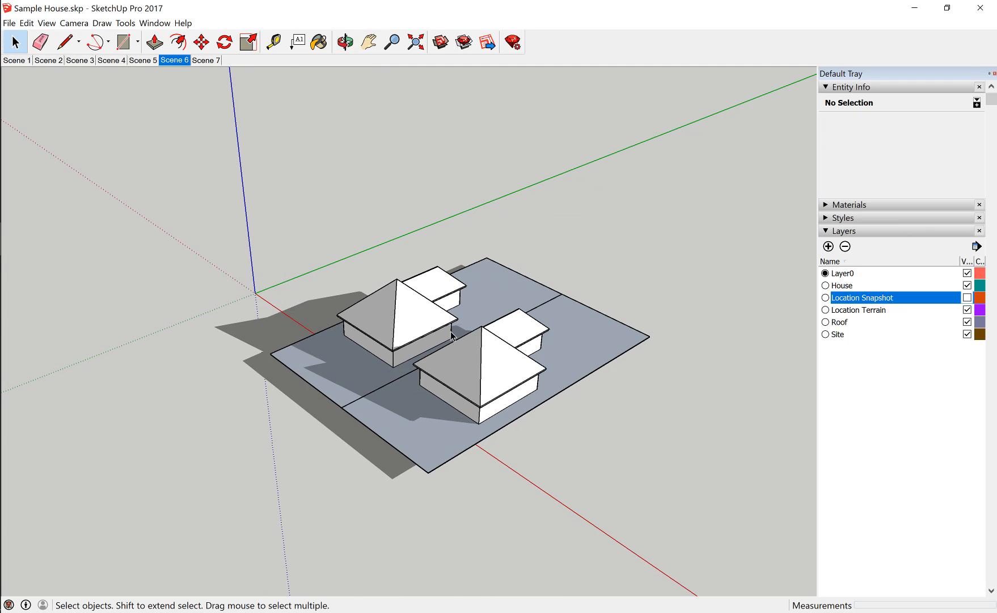
scroll(452, 336, up, 3)
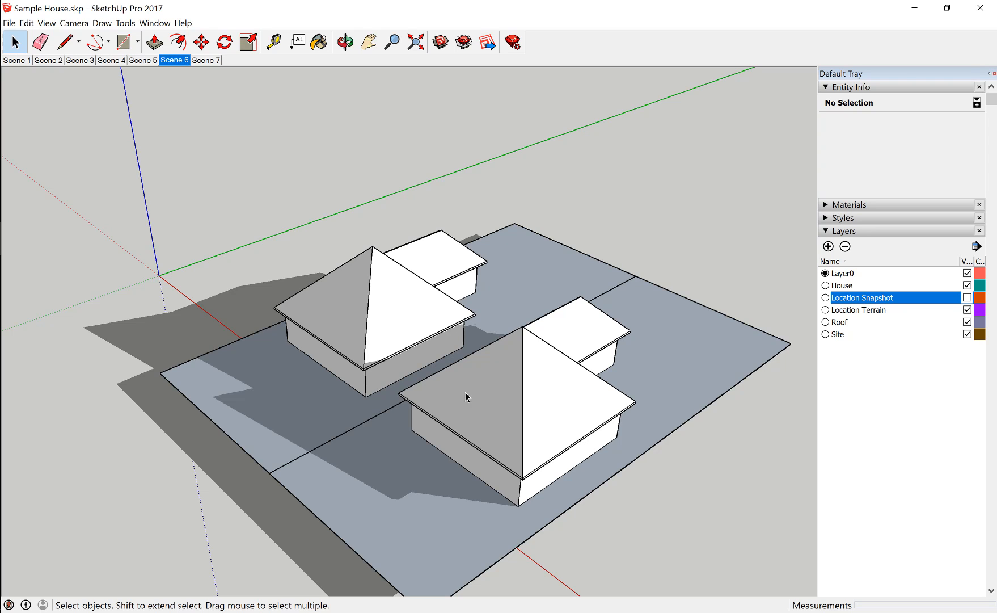
scroll(400, 280, up, 2)
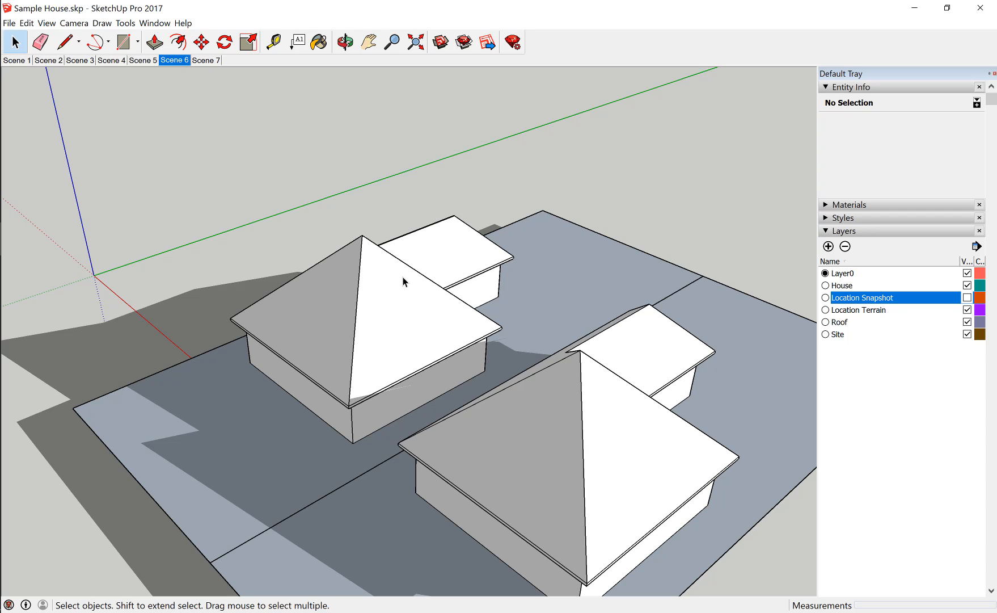
middle_drag(431, 363, 422, 508)
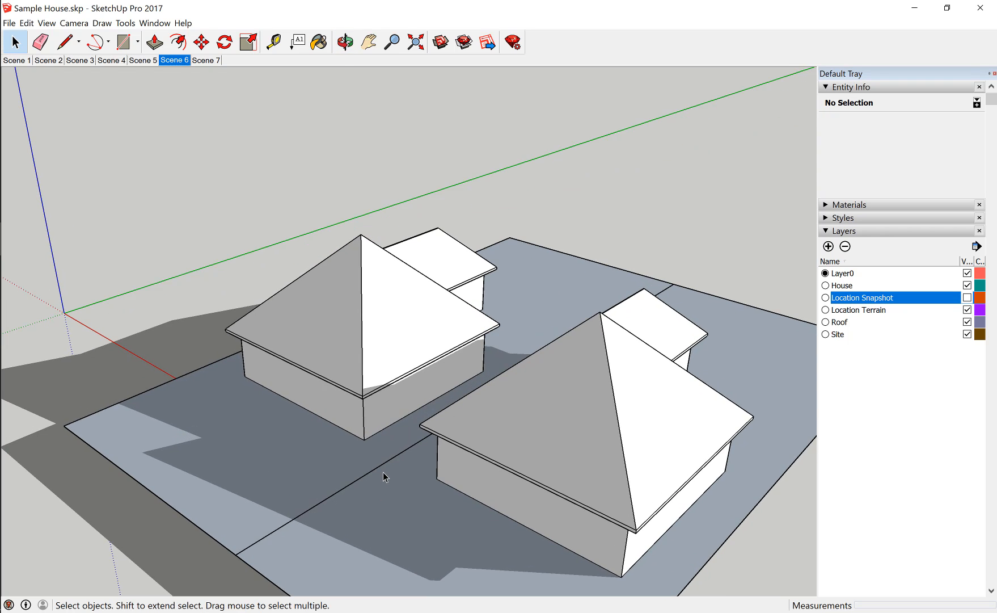
- Collapse the Layers and Shadows sections of the tray and frame both houses in an angled view
click(825, 231)
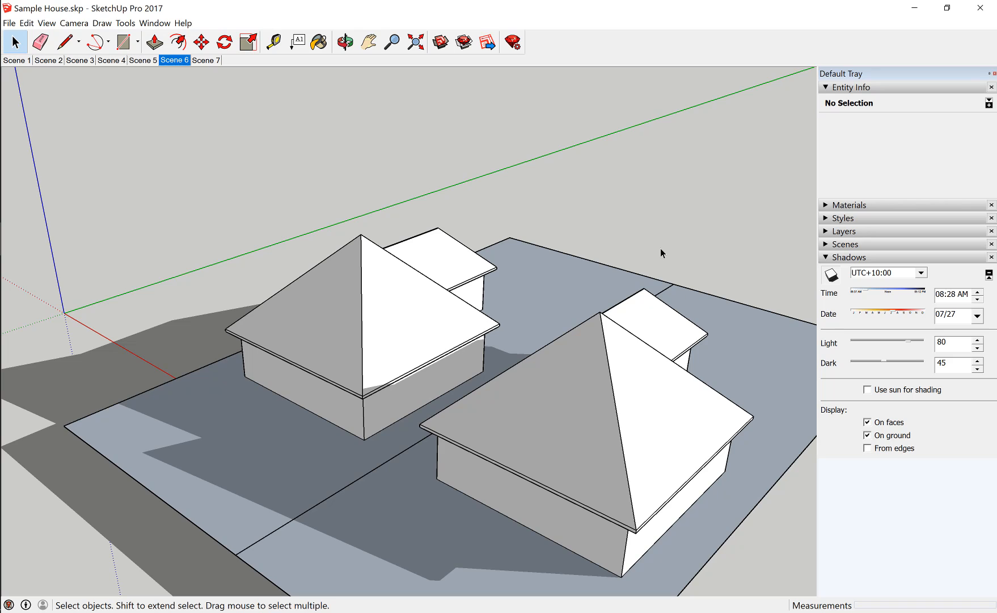
click(827, 258)
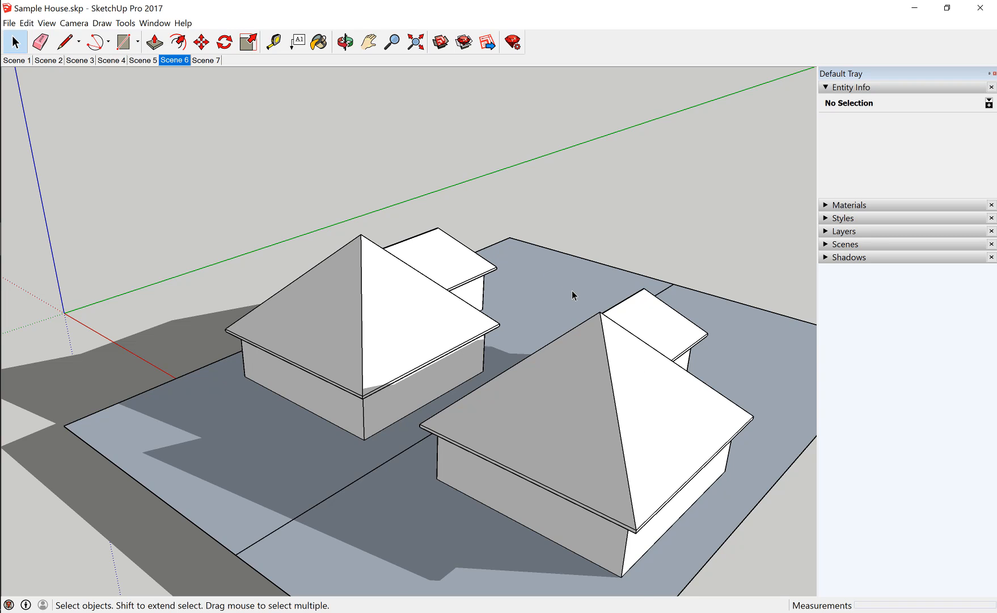
scroll(573, 291, down, 4)
middle_drag(586, 325, 476, 331)
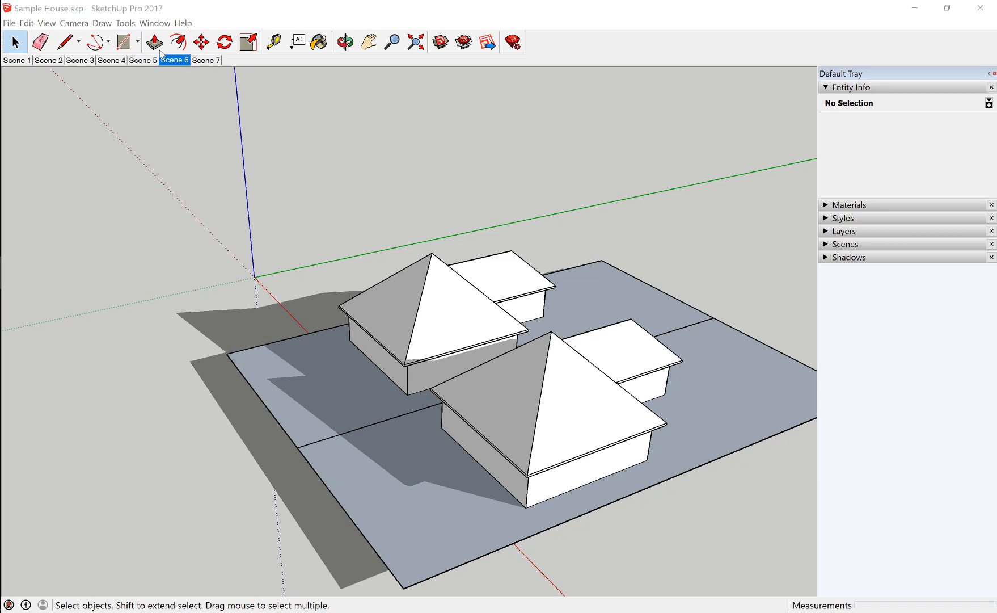
- Open the 3D Warehouse and search it for "mazda 3"
click(155, 24)
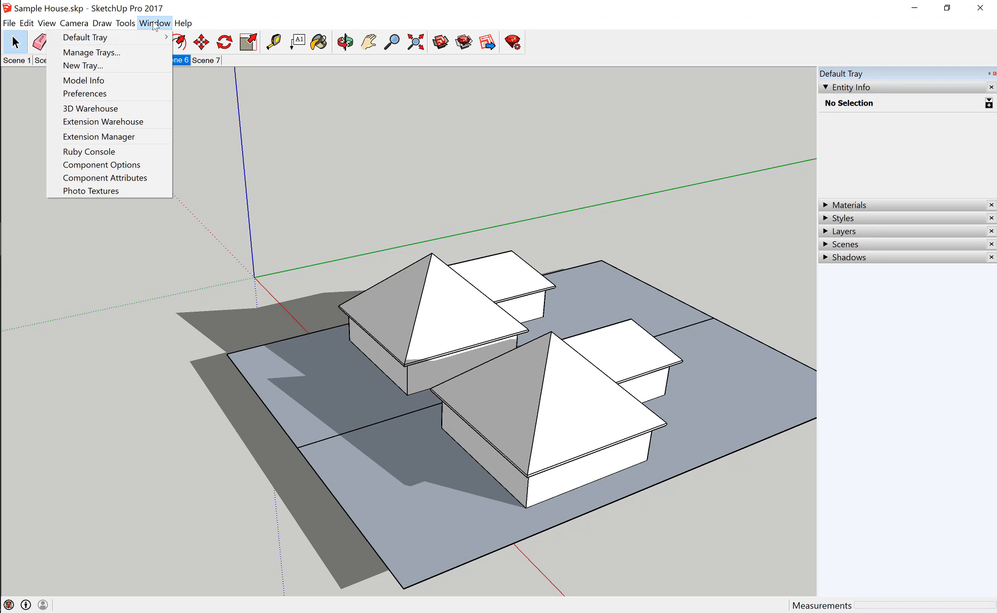
click(150, 108)
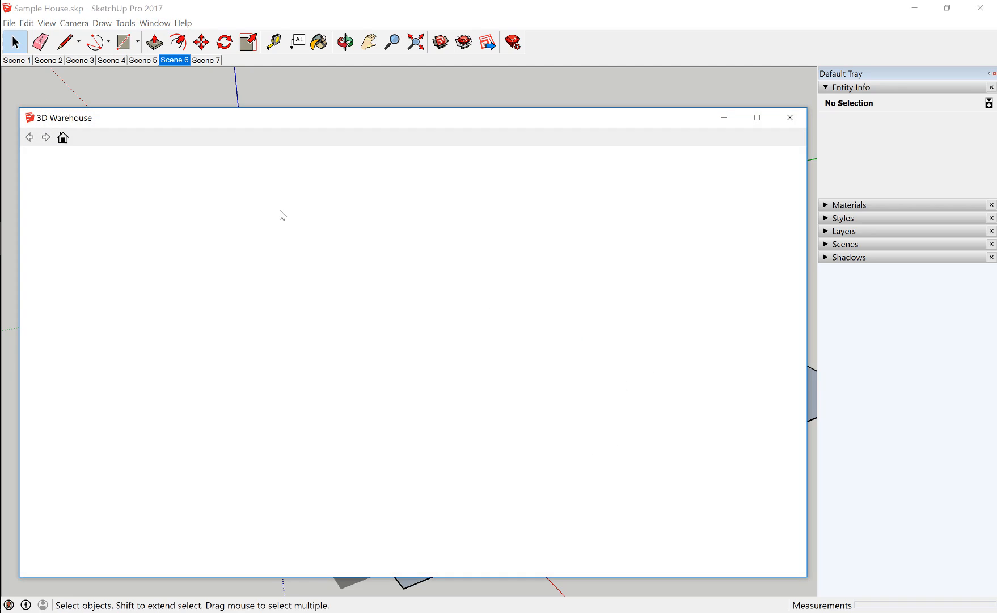
drag(317, 121, 338, 92)
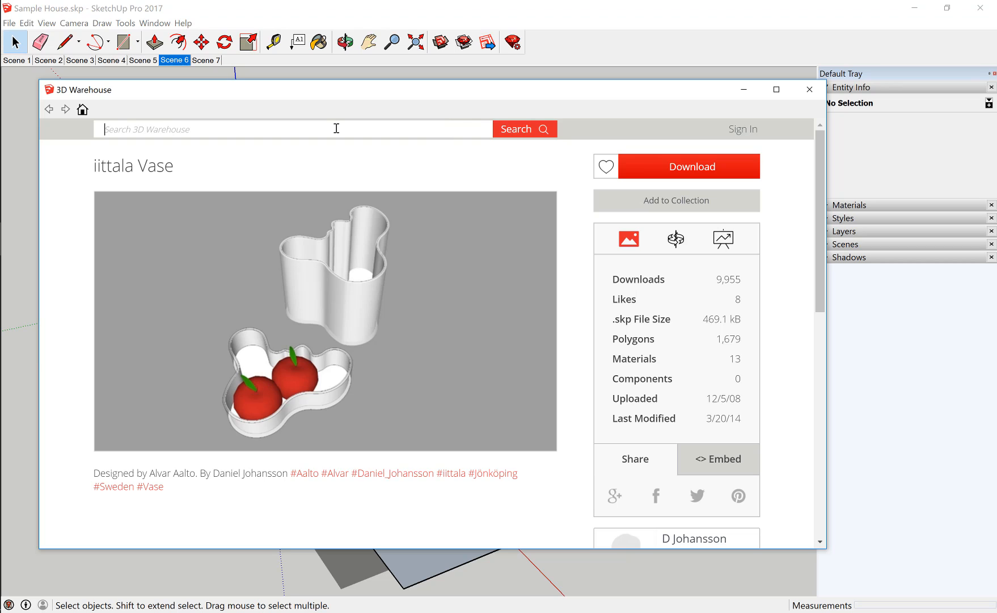
text(mazd)
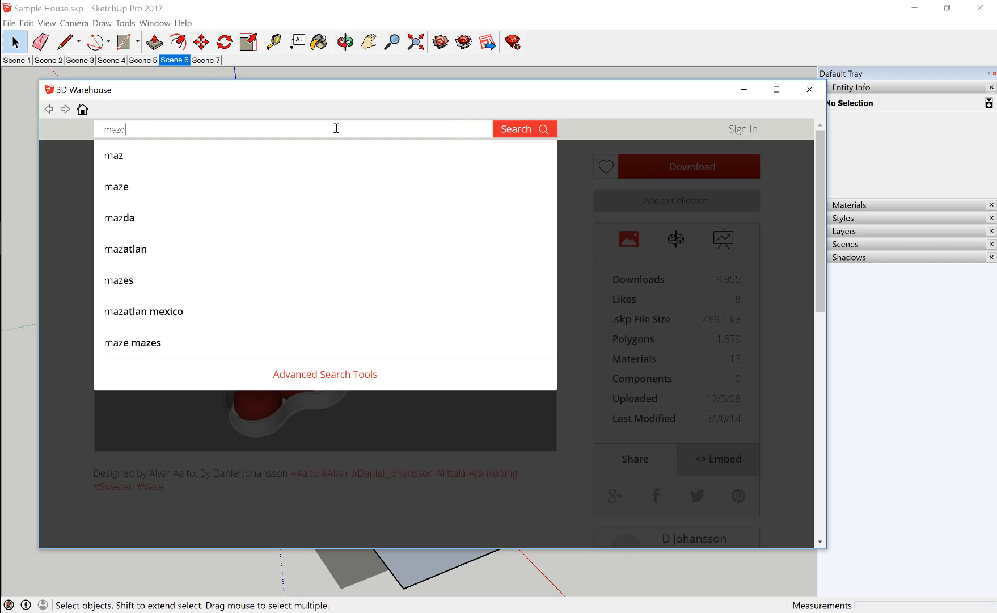
text(a)
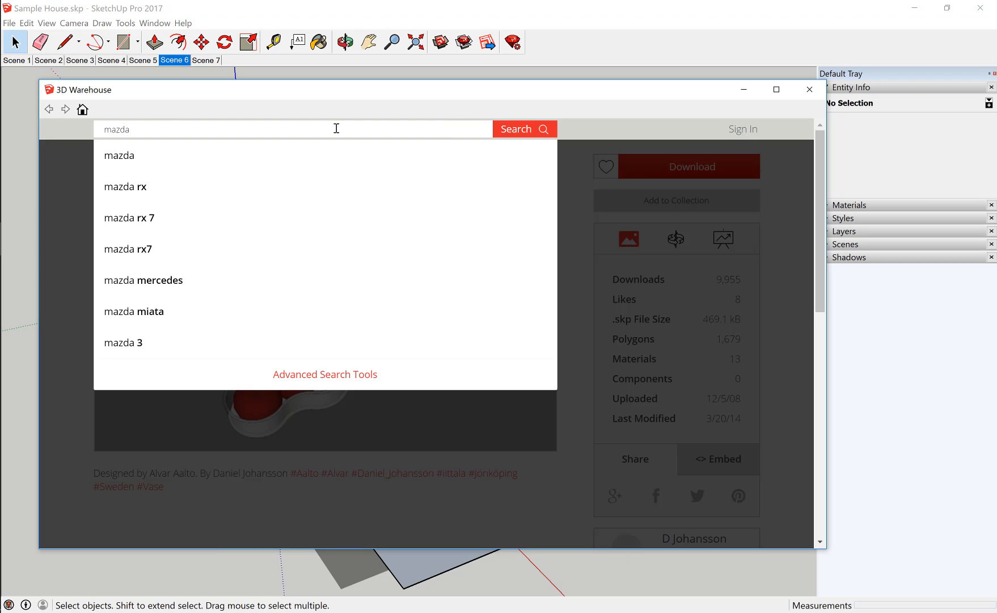
text( 3)
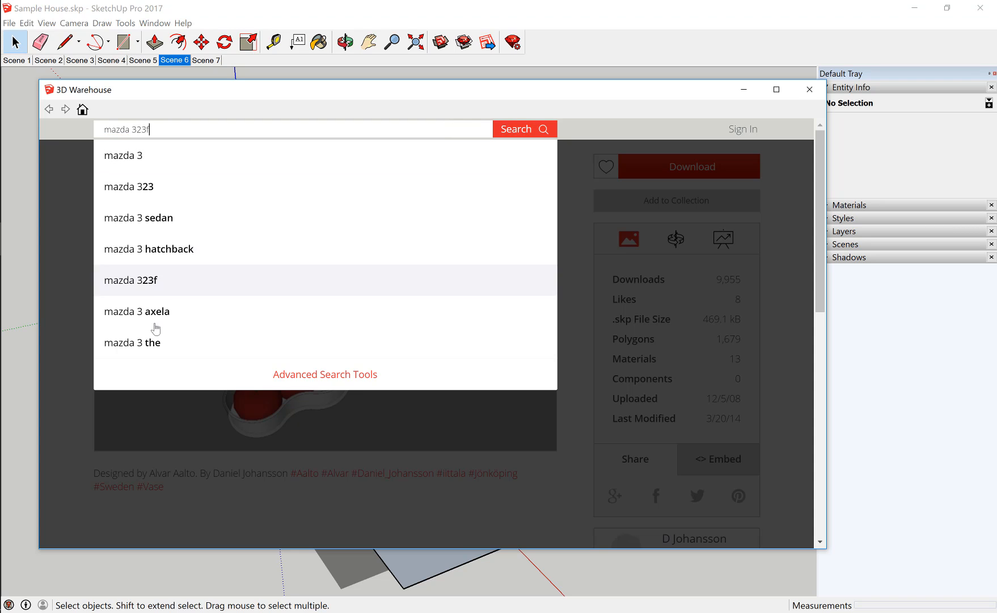
click(189, 159)
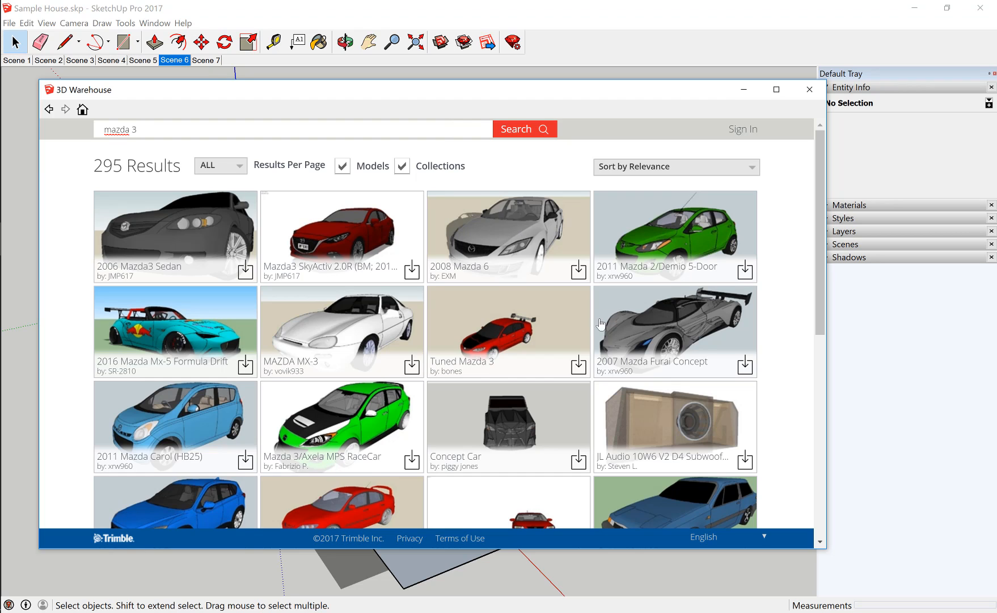
- Open the Mazda3 SkyActiv 2.0R (BM; 2013-) model and review its preview, statistics, description and comments
click(356, 230)
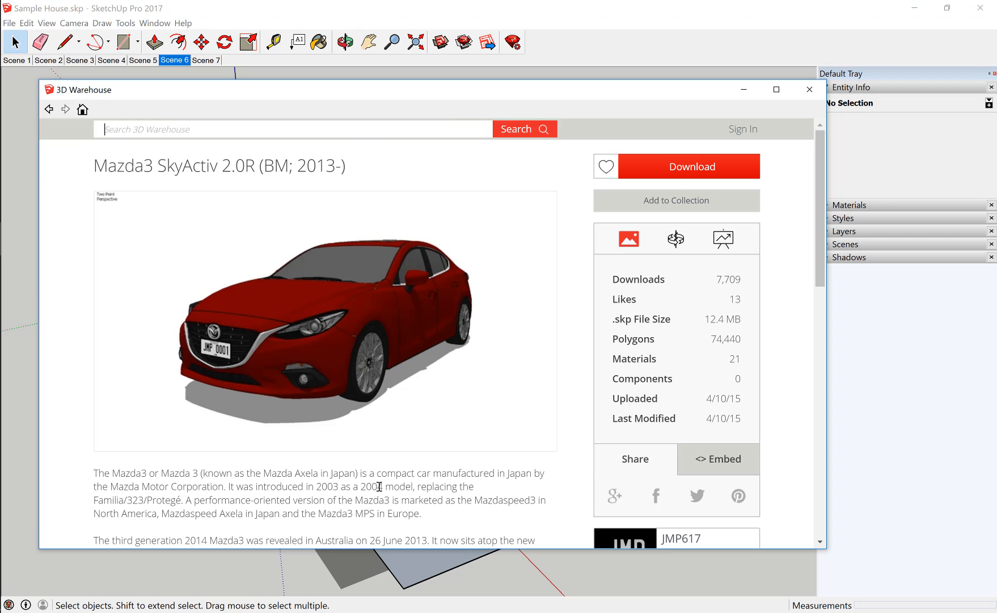
scroll(479, 344, down, 2)
scroll(423, 390, down, 3)
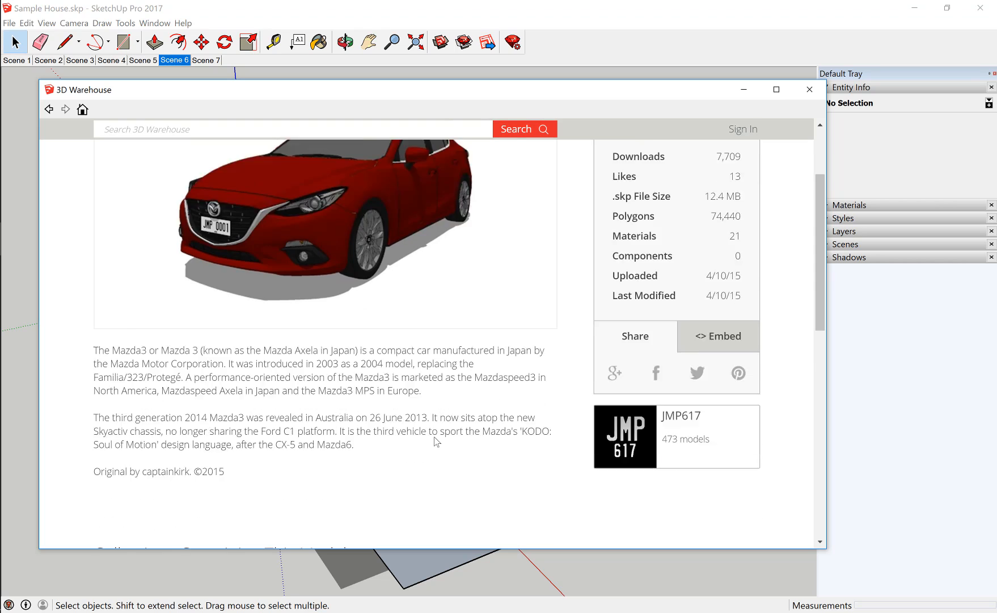
scroll(429, 416, up, 3)
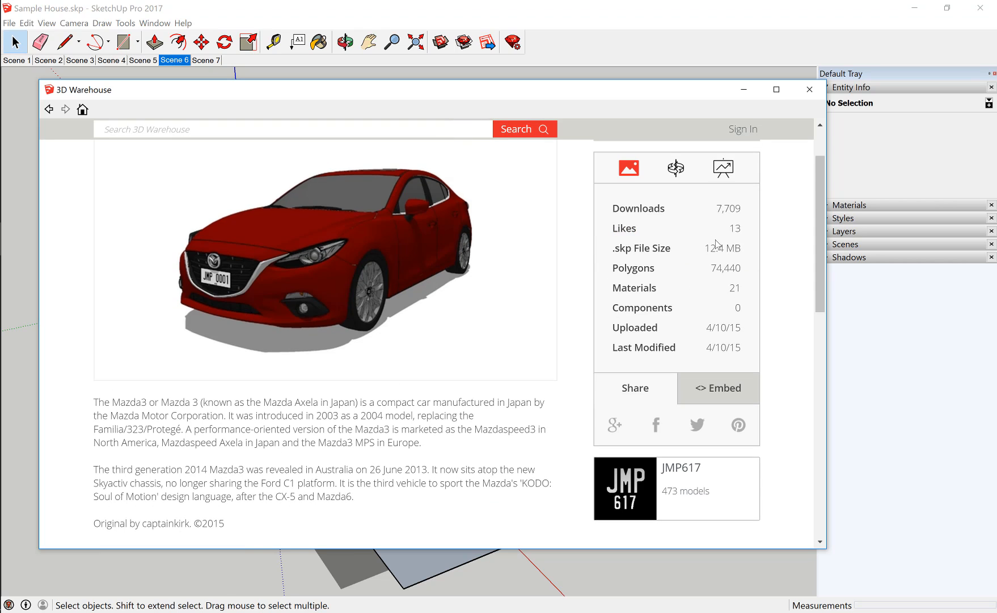
scroll(341, 449, down, 8)
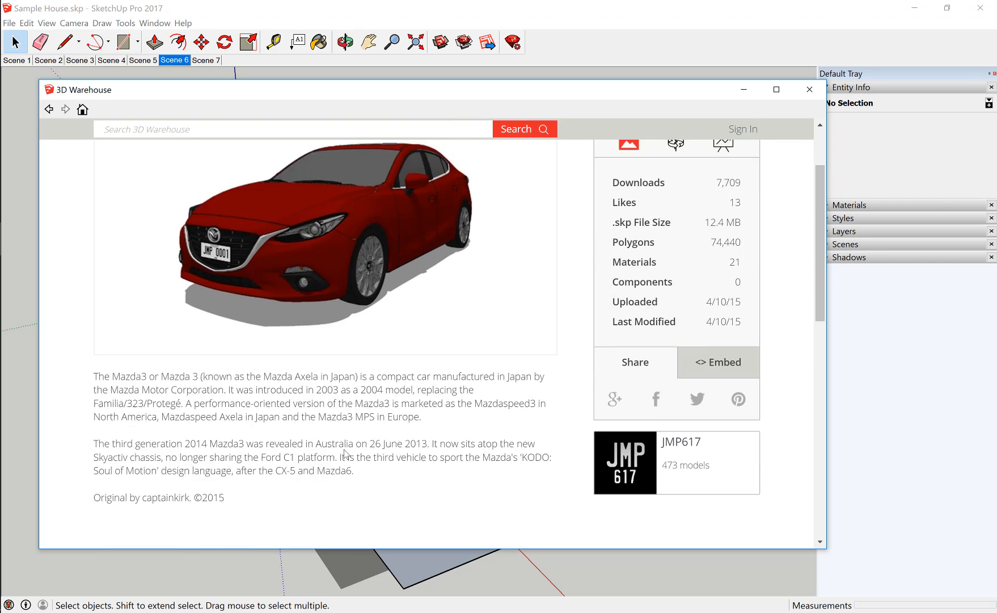
scroll(475, 441, down, 3)
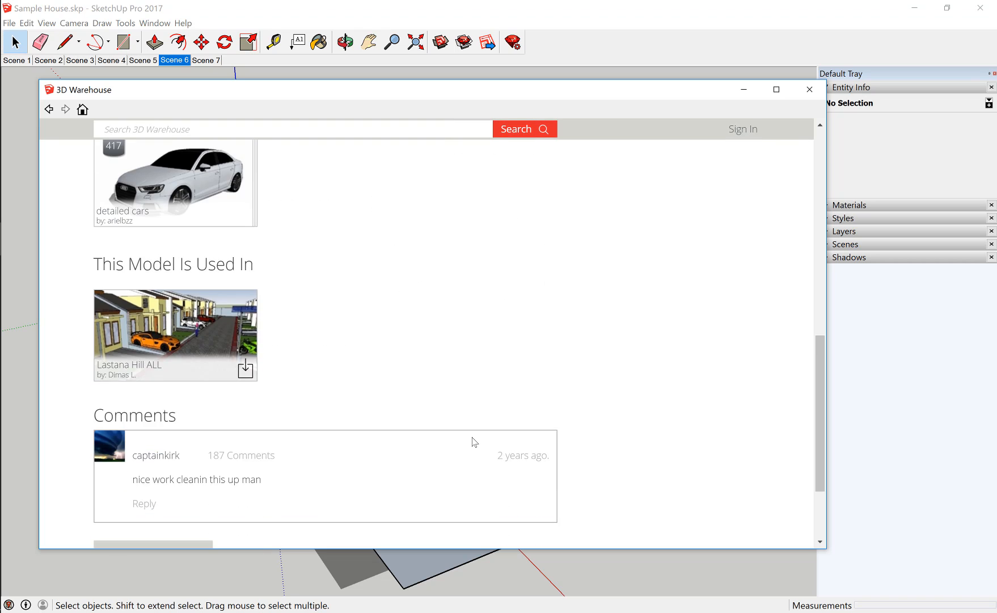
scroll(474, 442, up, 3)
scroll(475, 442, down, 5)
scroll(475, 442, up, 15)
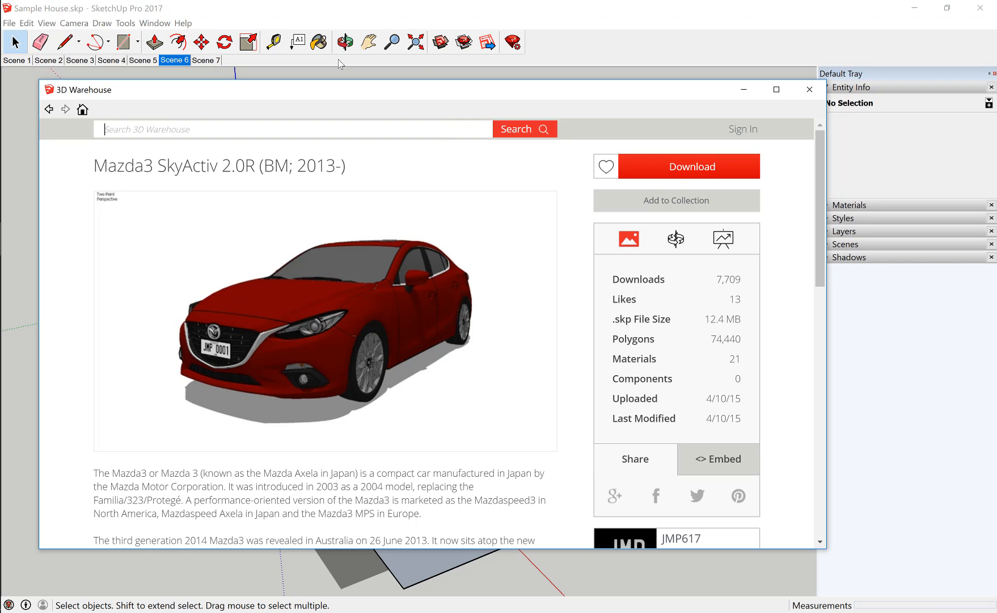
- Download the Mazda3 SkyActiv 2.0R directly into the model and place it on the open ground beside the rear house
click(690, 169)
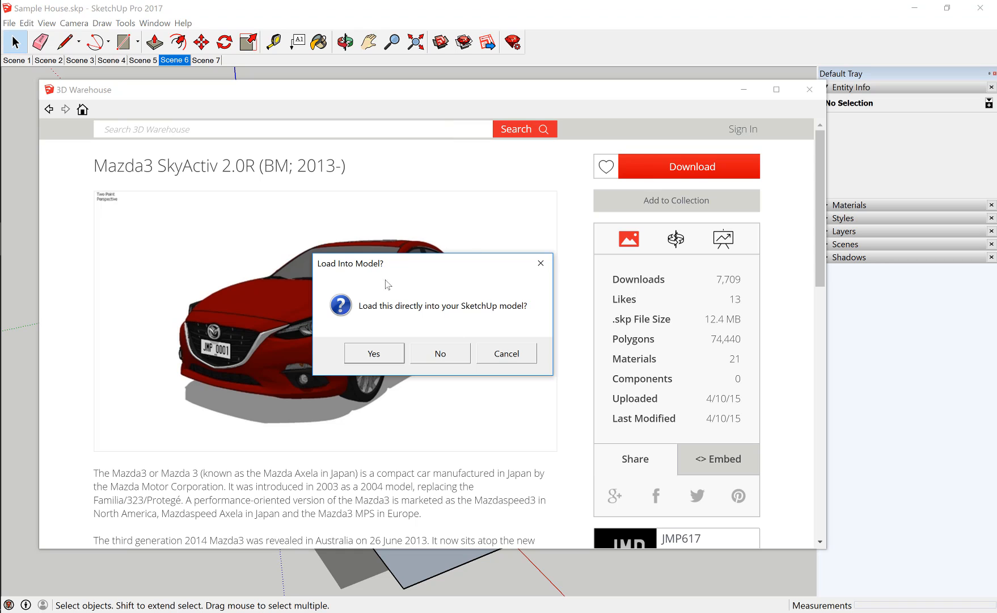
click(372, 354)
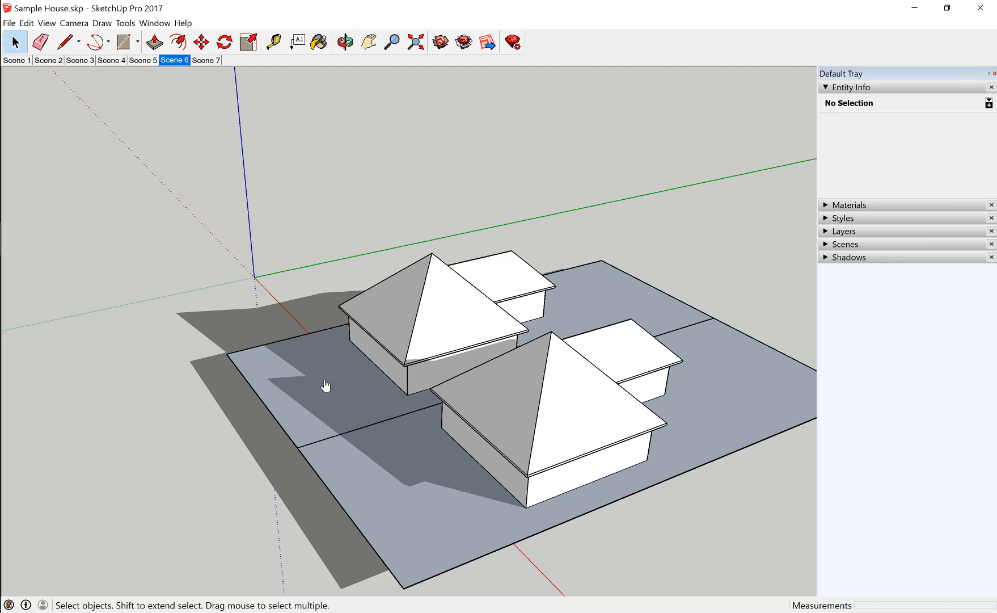
scroll(300, 289, down, 1)
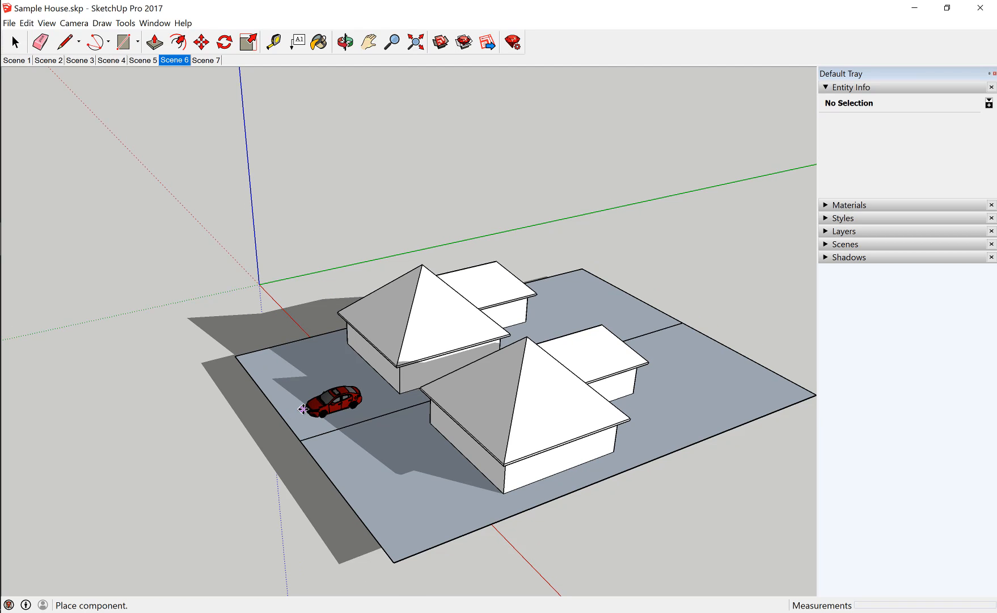
click(290, 407)
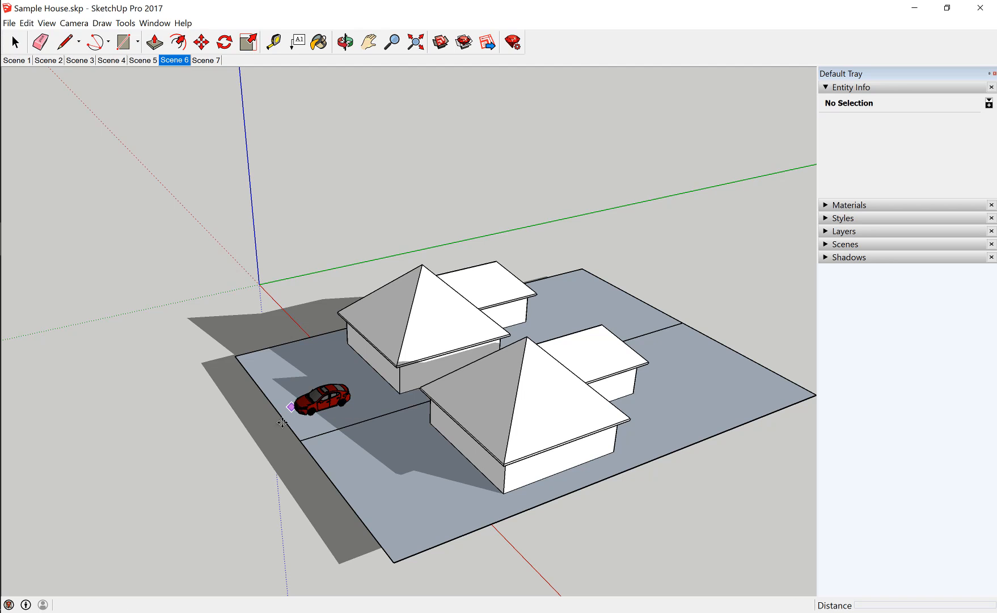
click(171, 292)
- Select the placed car component and activate the Scale tool on it
middle_drag(251, 411, 296, 307)
scroll(324, 392, up, 3)
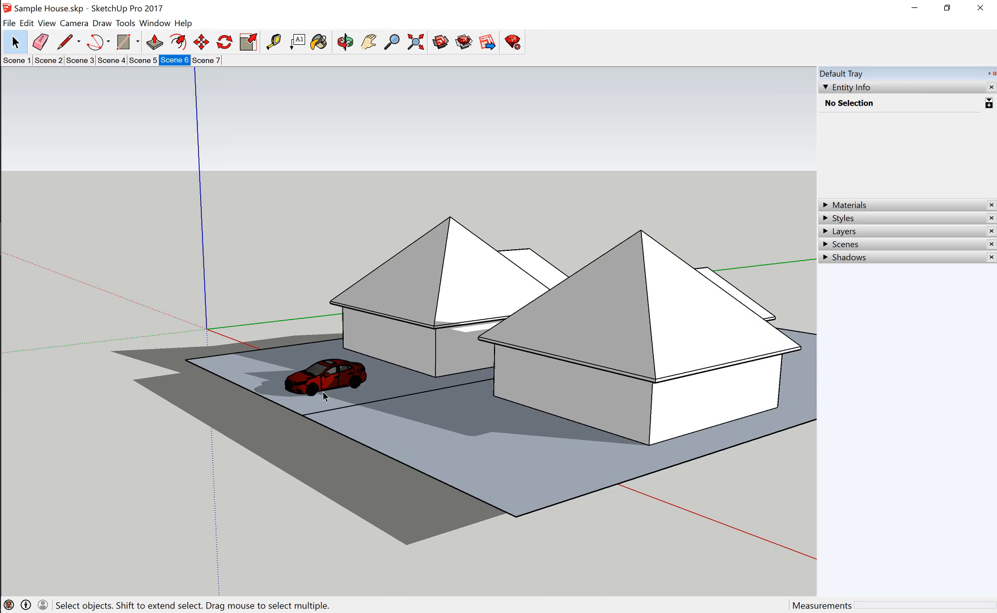
scroll(329, 388, up, 2)
middle_drag(346, 388, 362, 422)
scroll(361, 423, up, 3)
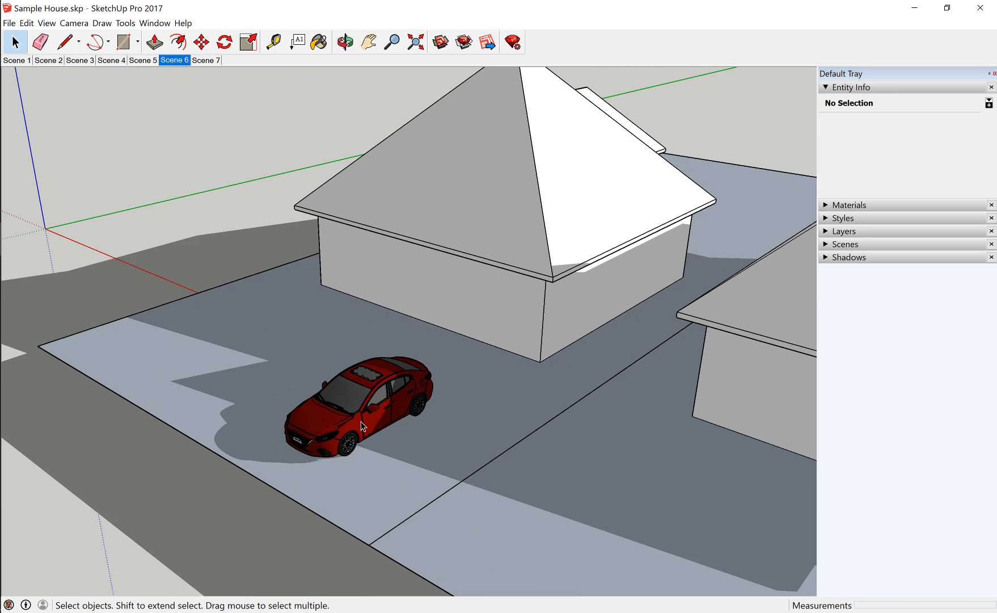
click(396, 394)
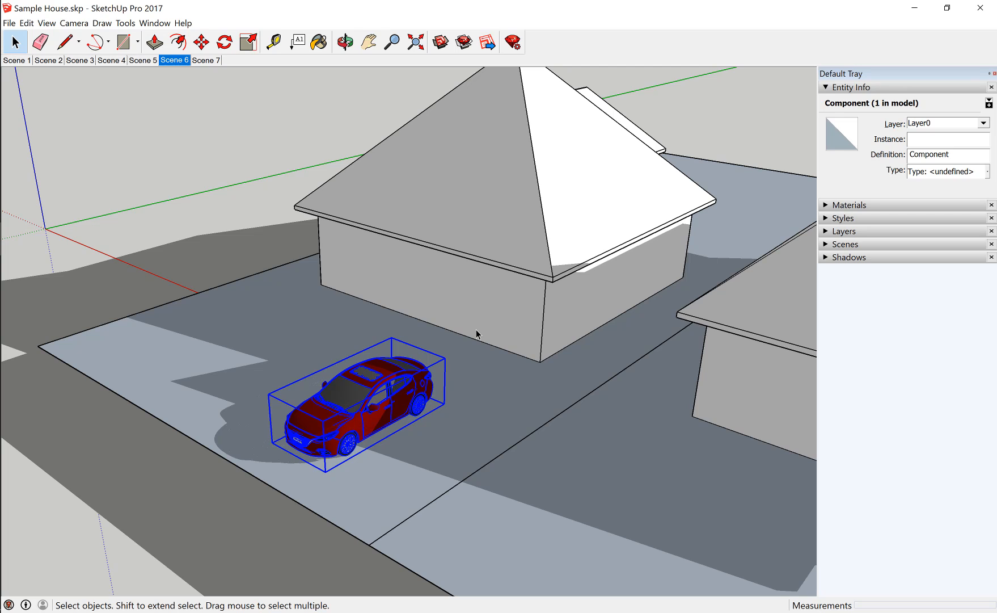
click(247, 43)
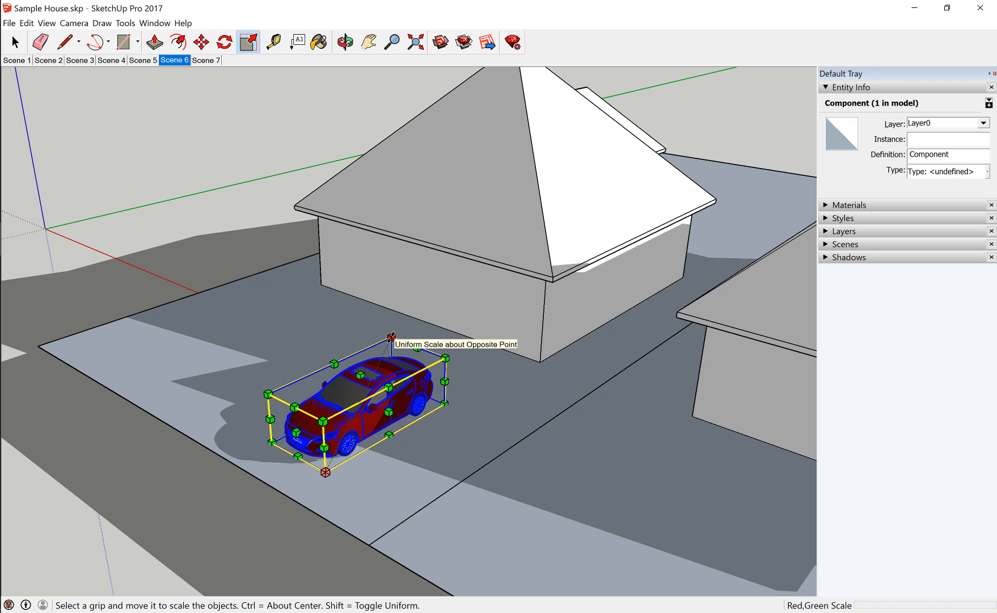
- Try scaling the car uniformly by about 1.39, its height by 0.61 and its width by 1.61
drag(392, 336, 399, 326)
drag(393, 335, 246, 282)
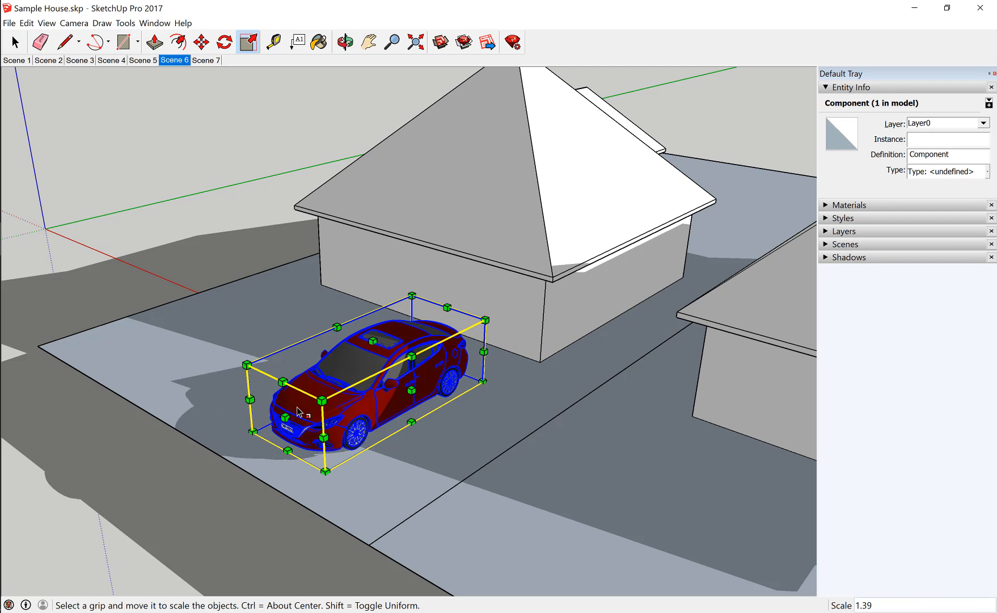
drag(374, 338, 377, 371)
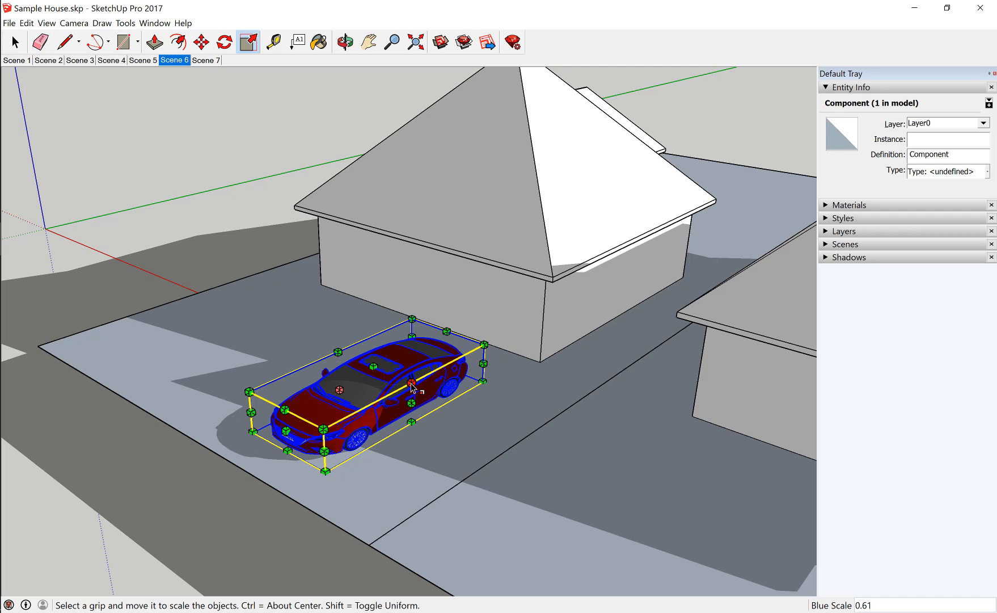
drag(452, 404, 462, 407)
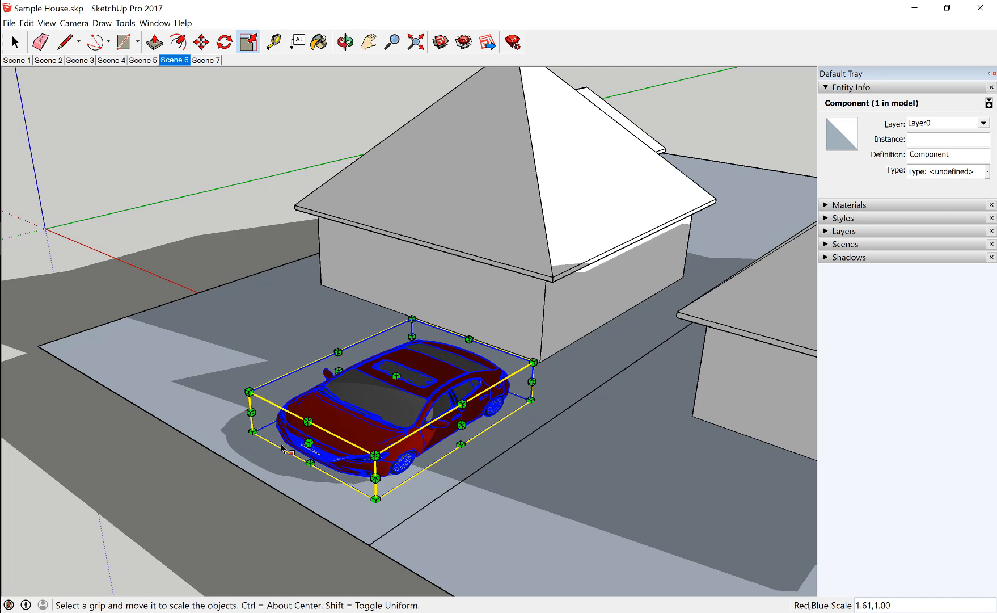
- Undo the car's width, height and uniform scaling
key(ctrl)
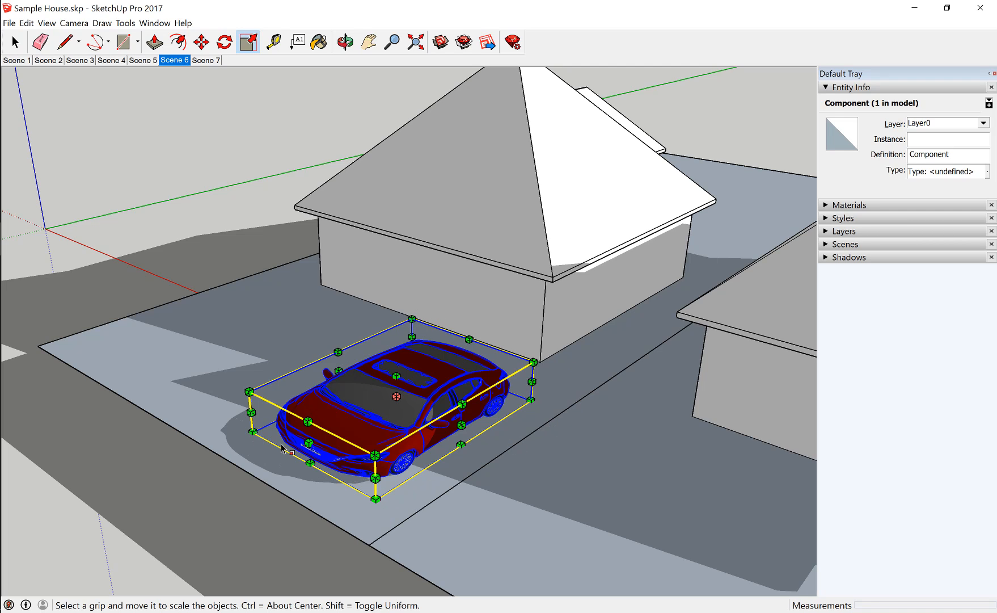
key(ctrl+z)
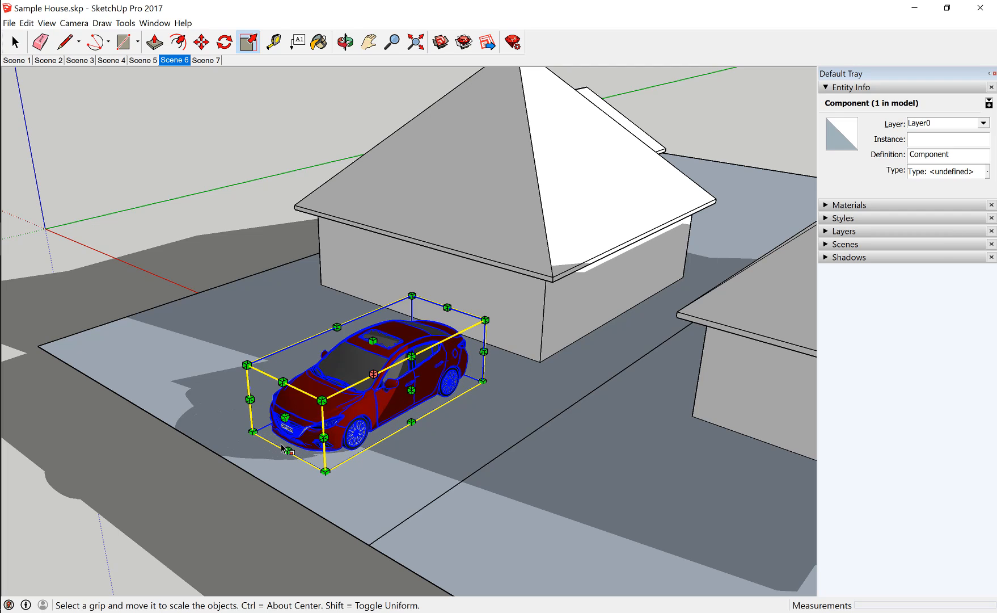
key(ctrl+z)
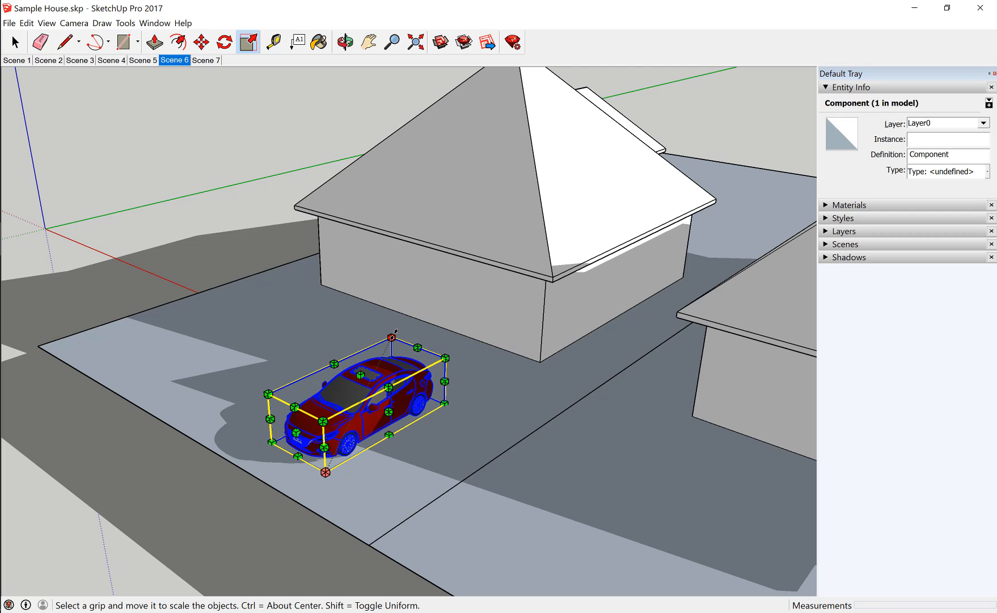
- Scale the car uniformly by a factor of 2 about its opposite corner
drag(392, 334, 408, 319)
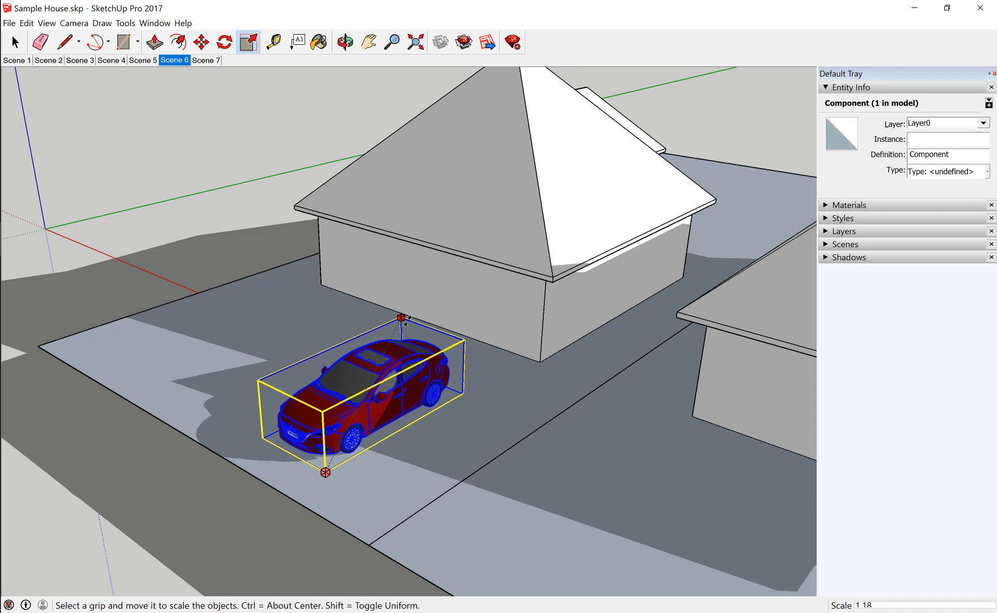
text(2)
key(Return)
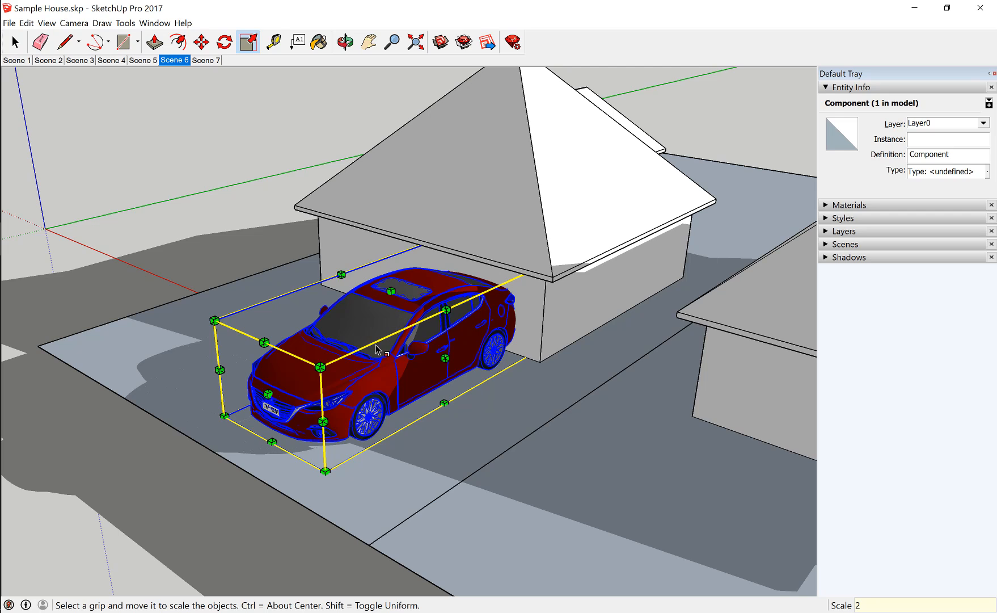
click(15, 42)
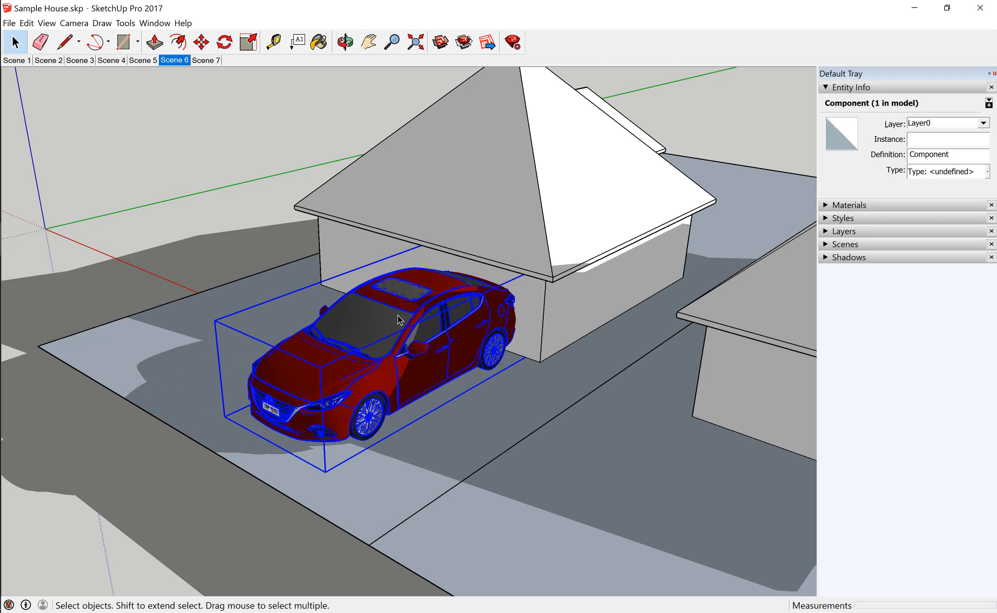
- Clear the accidental selection and move the car about 4663 mm away from the house, over the plot's edge
mouse_move(427, 299)
mouse_down()
mouse_move(406, 323)
mouse_move(419, 307)
mouse_up()
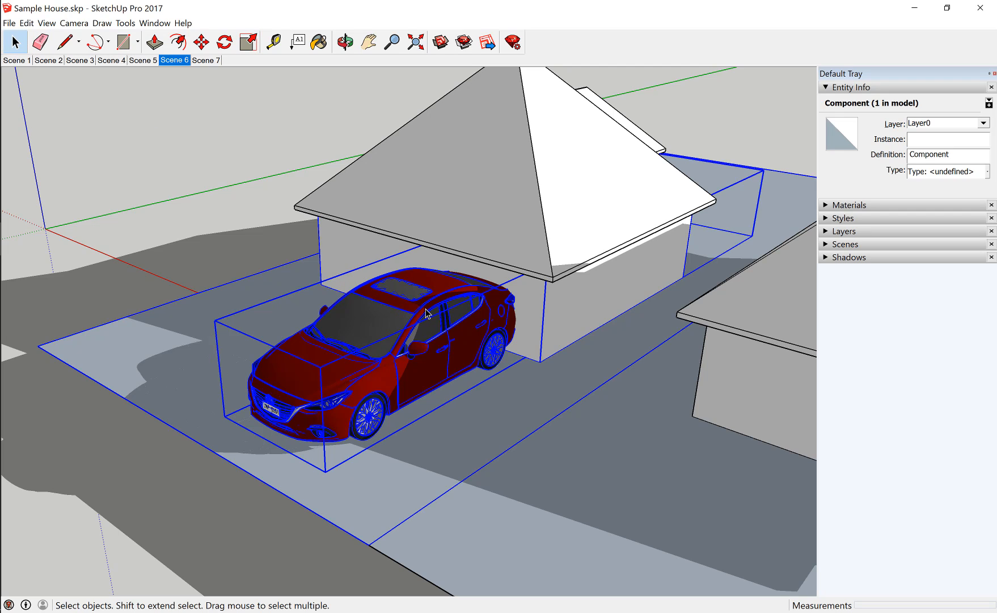
click(189, 94)
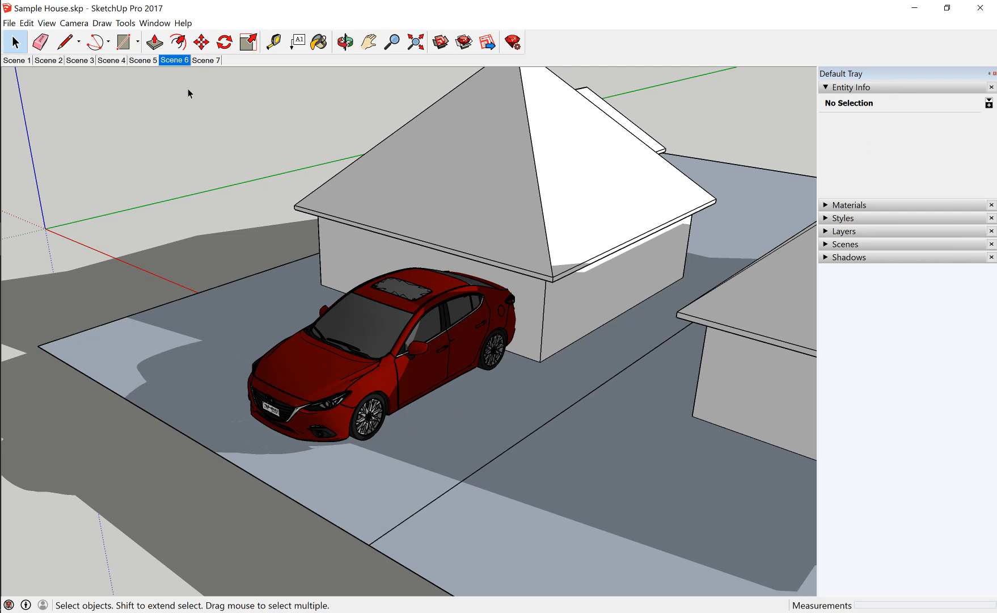
click(202, 42)
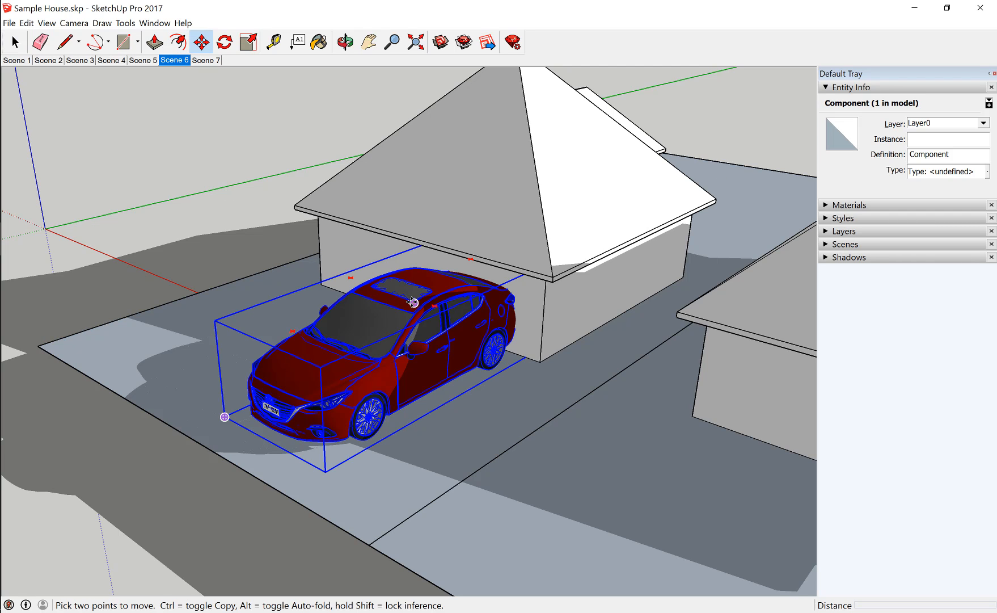
click(413, 301)
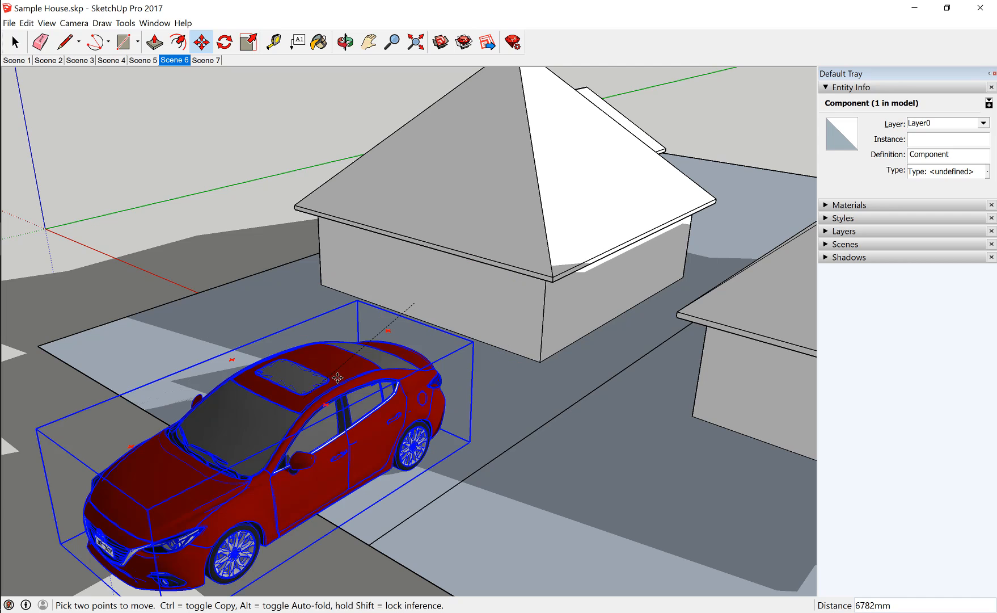
click(334, 375)
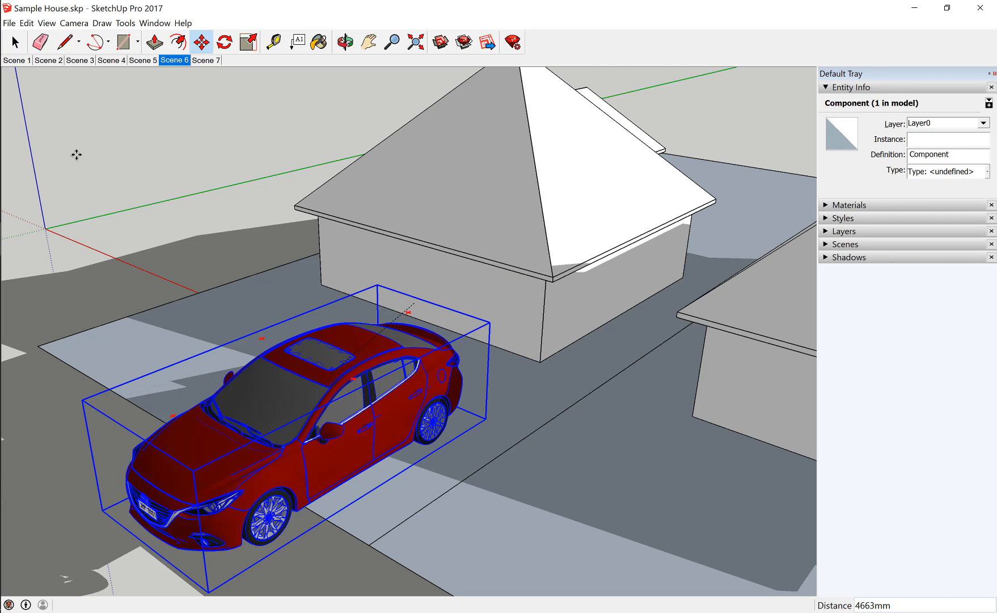
- Deselect the car, then undo its last move and its uniform scaling by a factor of 2
click(14, 42)
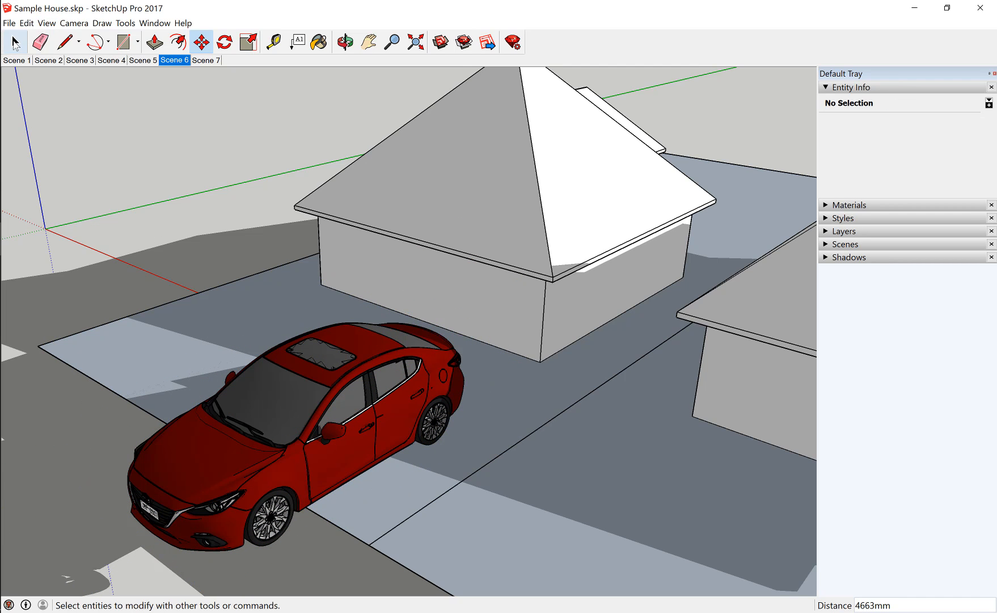
scroll(116, 204, down, 5)
middle_drag(236, 411, 421, 474)
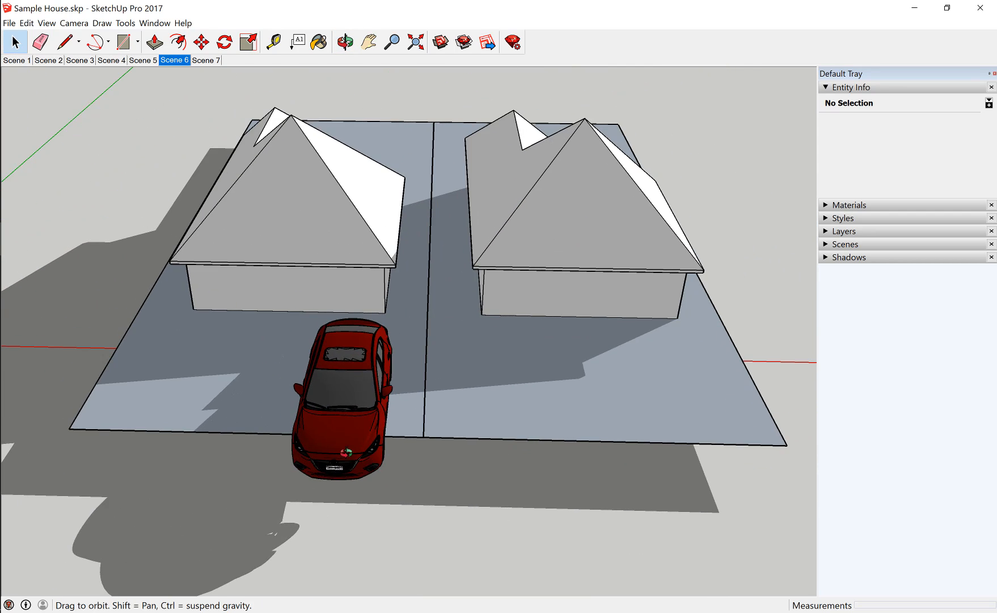
middle_drag(346, 452, 259, 446)
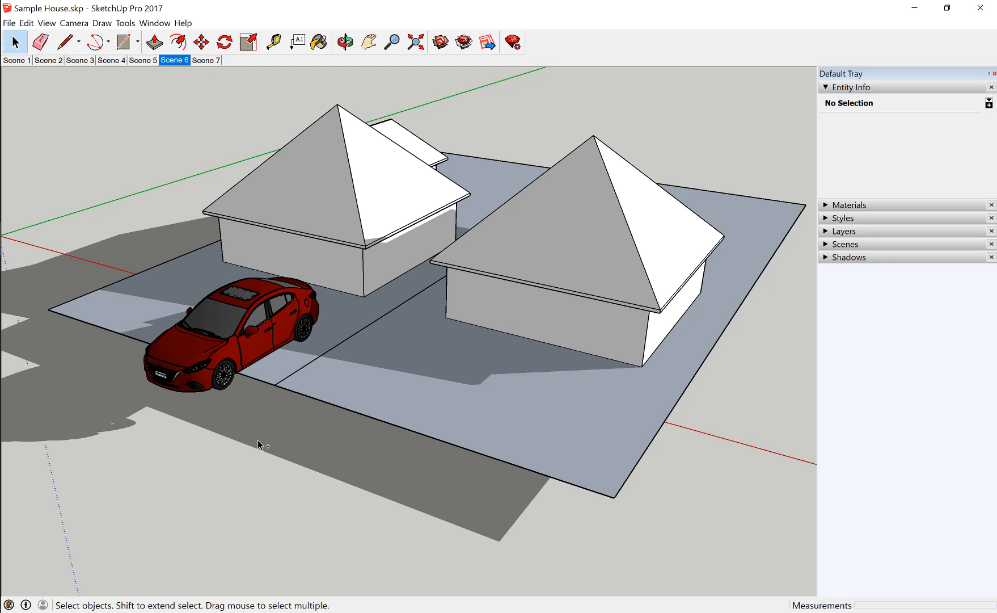
key(ctrl+z)
key(ctrl+z)
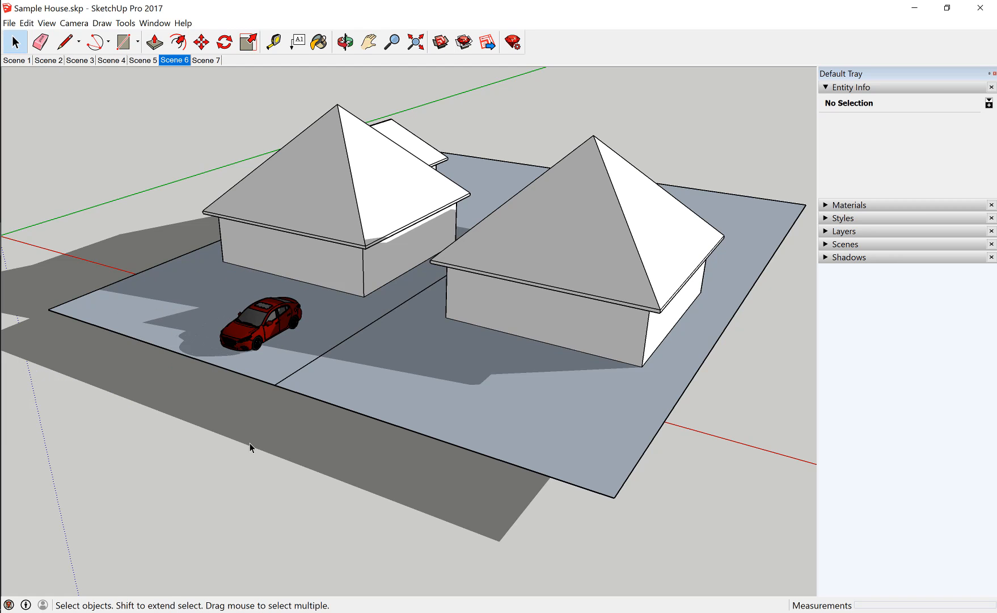
middle_drag(249, 446, 551, 484)
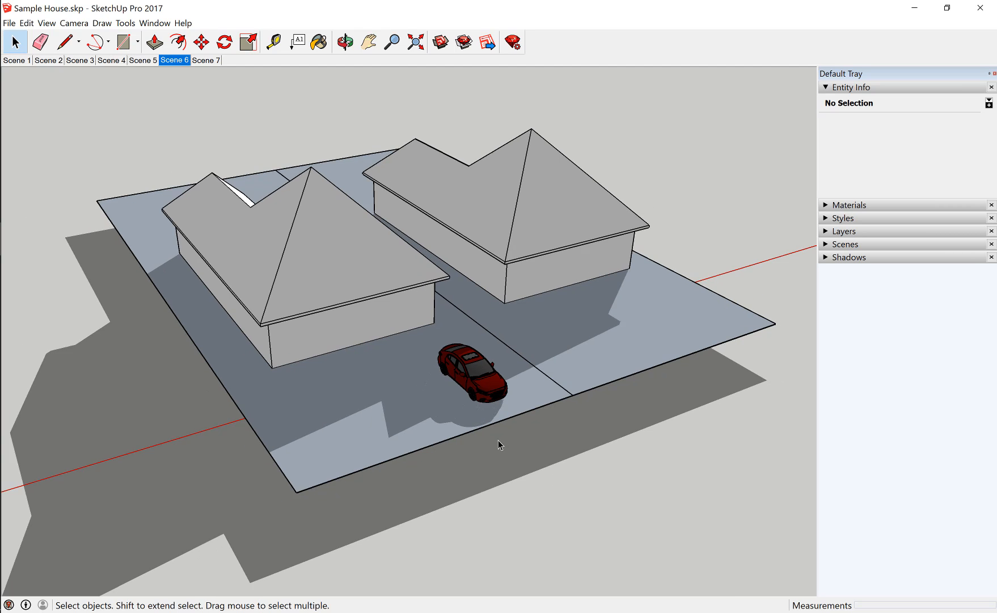
middle_drag(334, 374, 376, 413)
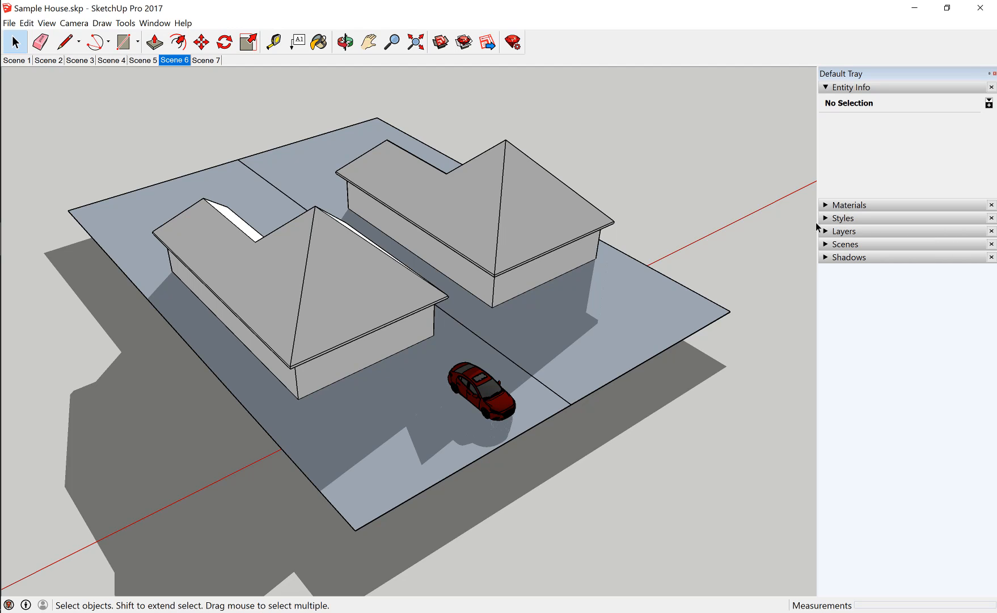
click(827, 205)
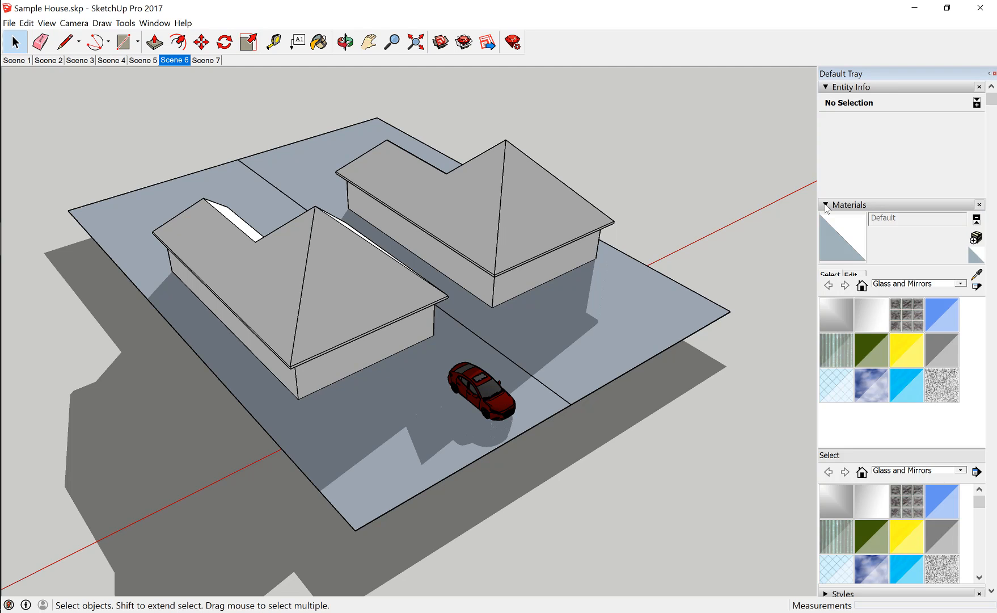
click(827, 205)
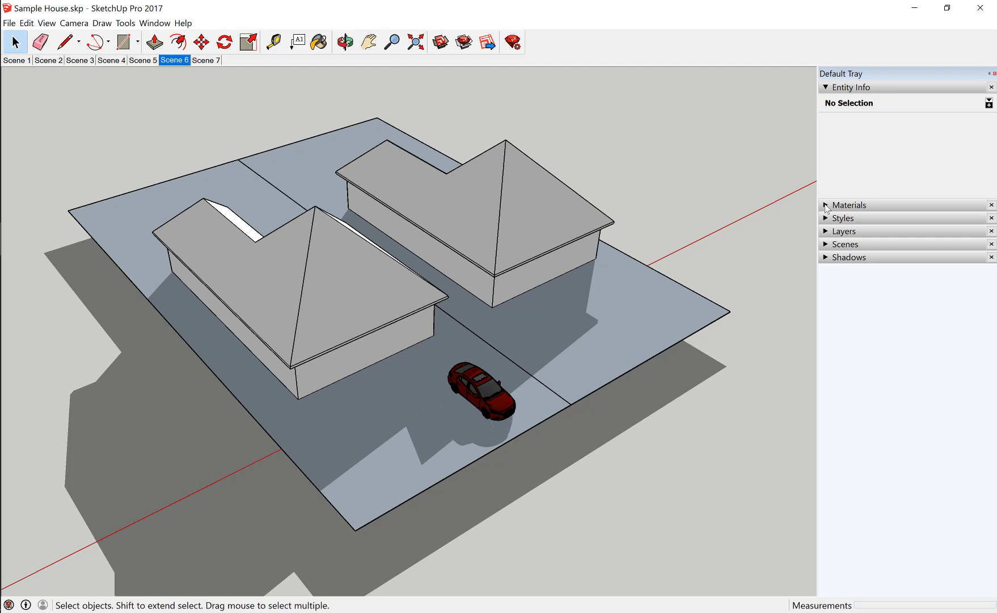